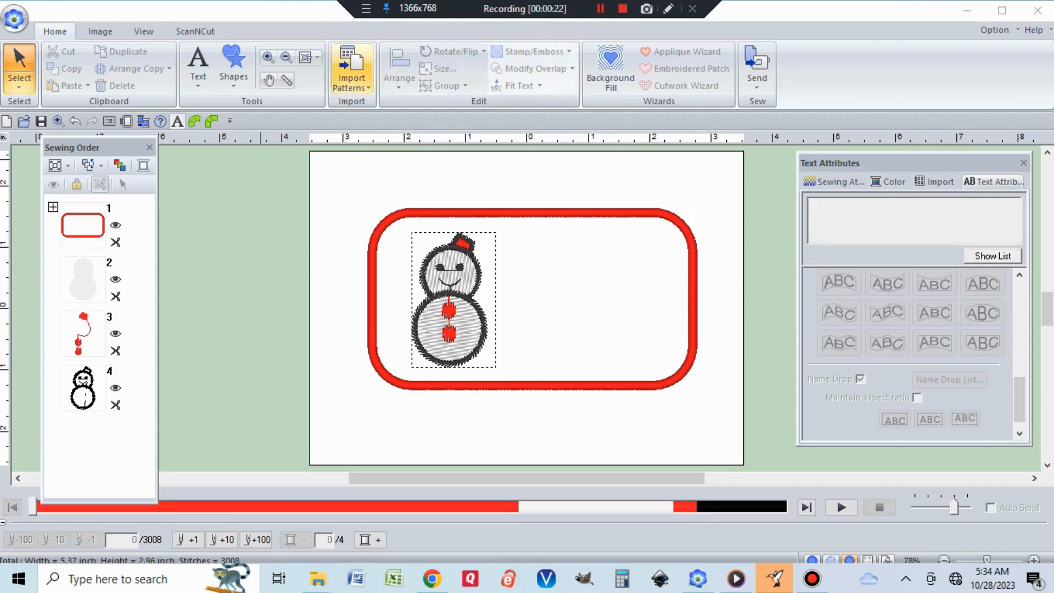
Add a first name as text beside the snowman and shrink it to about 1.94 × 0.95 inches inside the border.
{"action": "left_click", "coordinate": [197, 82]}
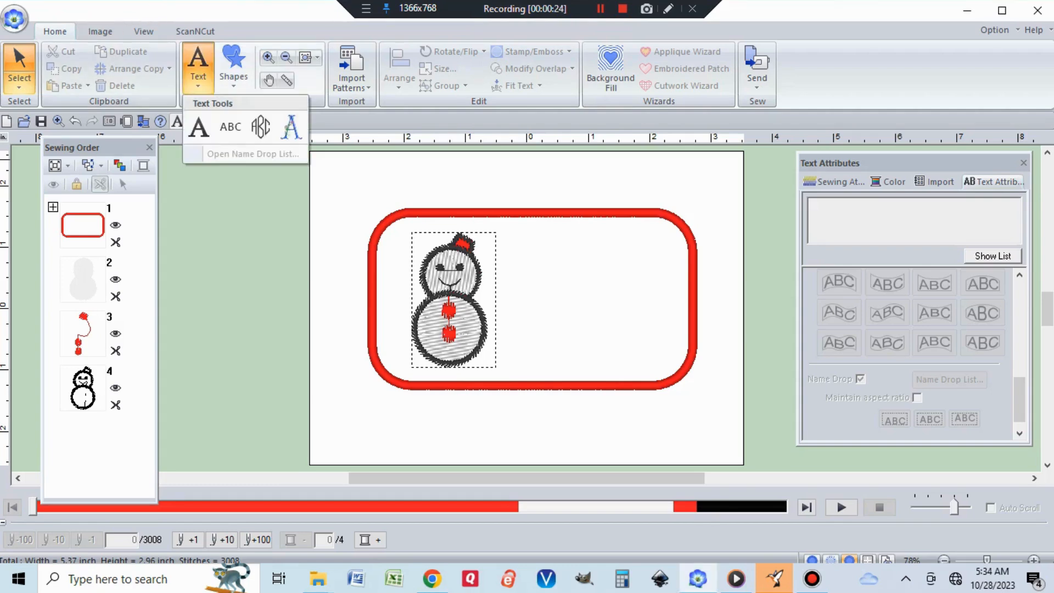
{"action": "left_click", "coordinate": [199, 126]}
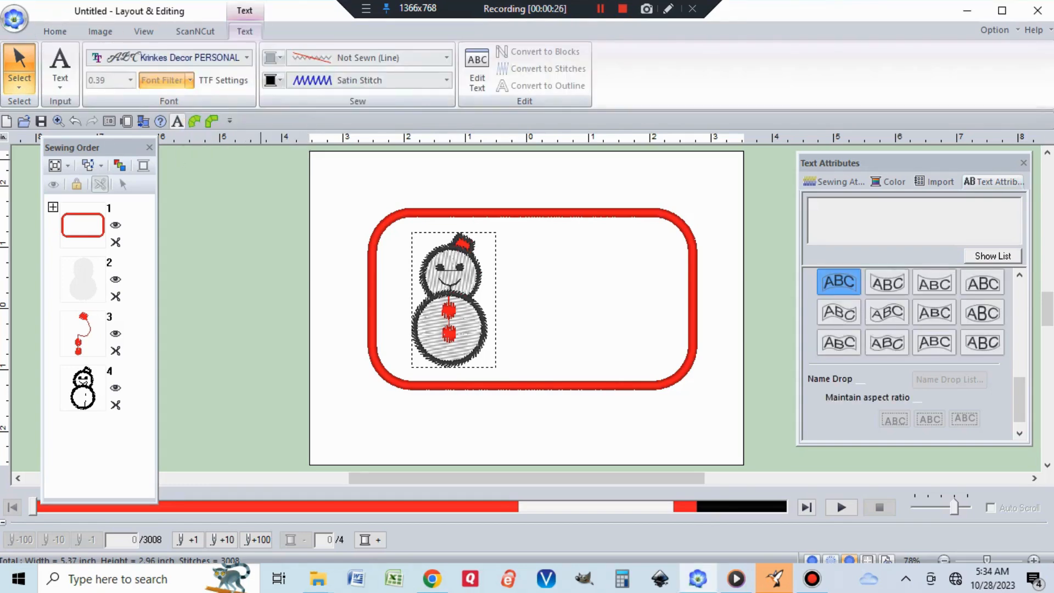
{"action": "left_click", "coordinate": [517, 284]}
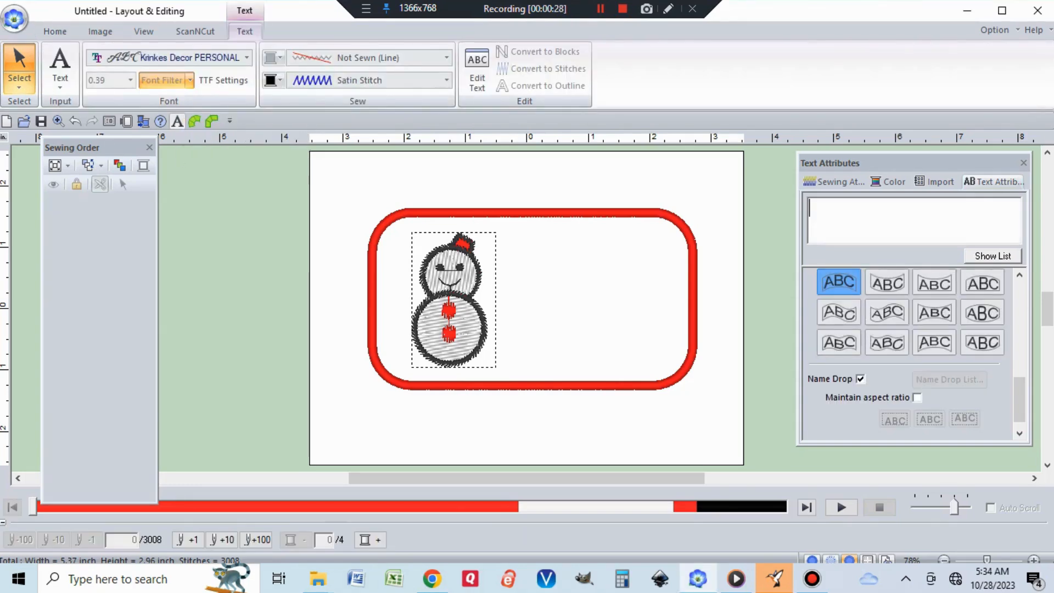
{"action": "type", "text": "Amy"}
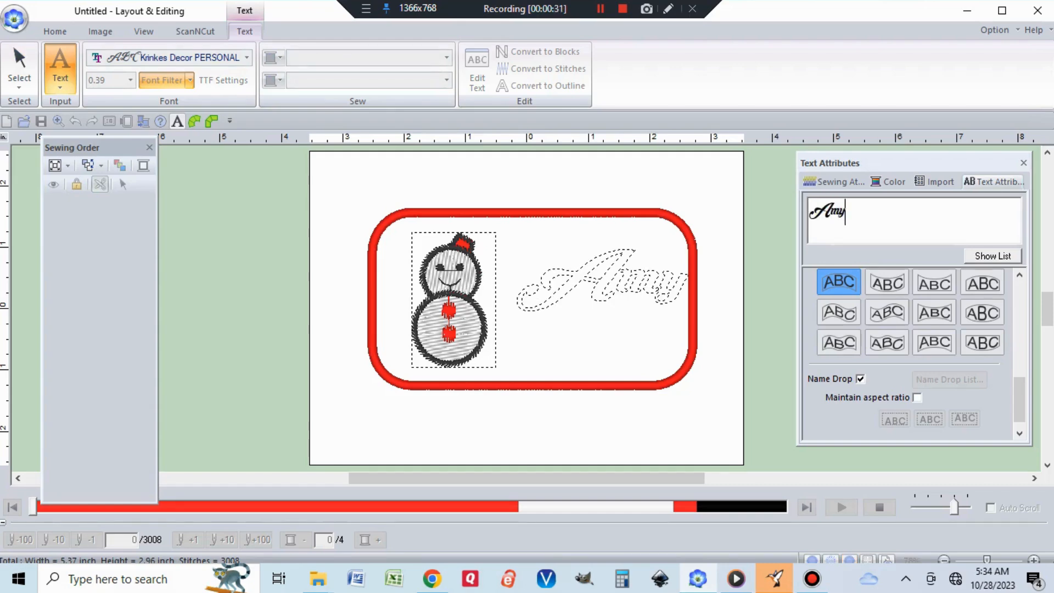
{"action": "key", "text": "Return"}
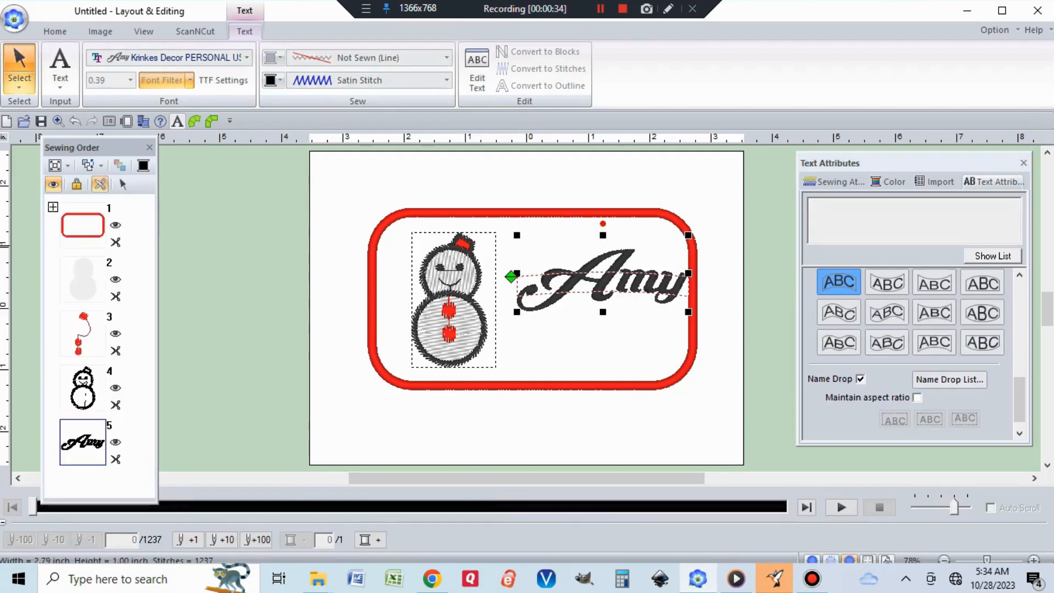
{"action": "left_click_drag", "start_coordinate": [688, 235], "coordinate": [636, 261]}
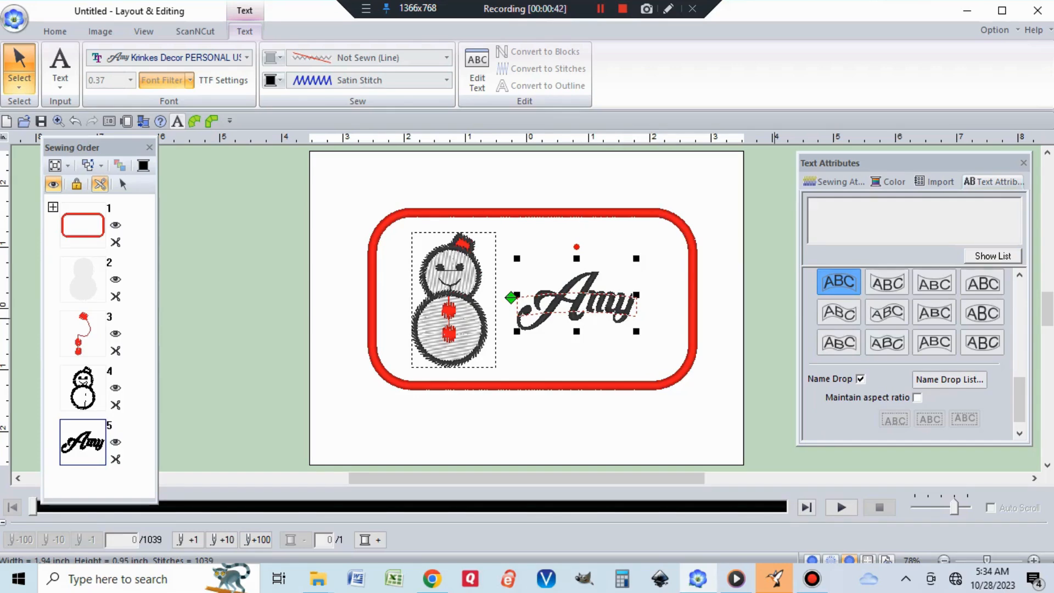
Switch the name text's Transform option off and back on.
{"action": "scroll", "coordinate": [911, 354], "scroll_direction": "up", "scroll_amount": 5}
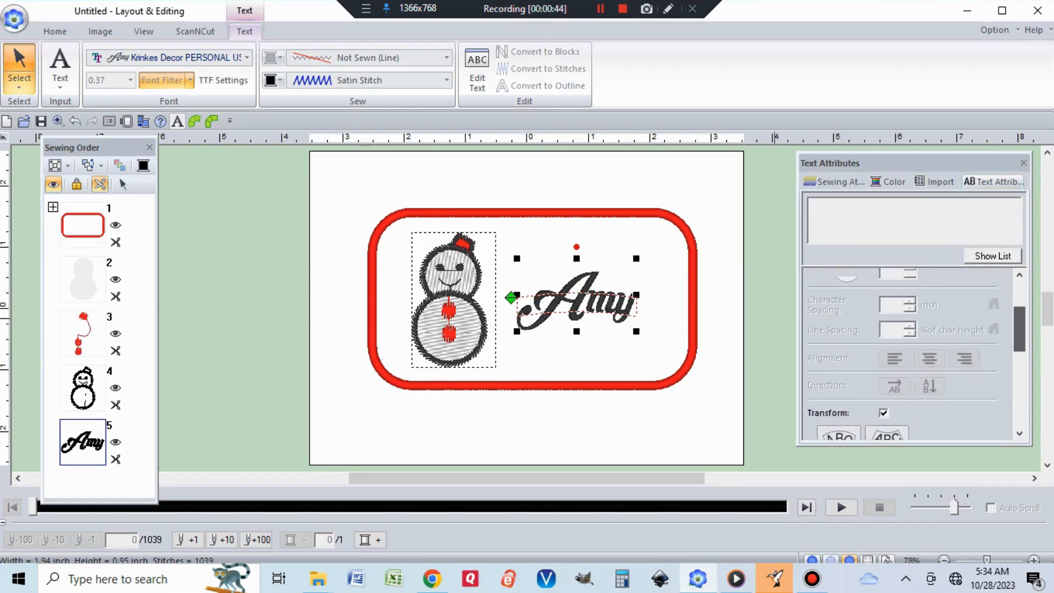
{"action": "scroll", "coordinate": [911, 354], "scroll_direction": "down", "scroll_amount": 4}
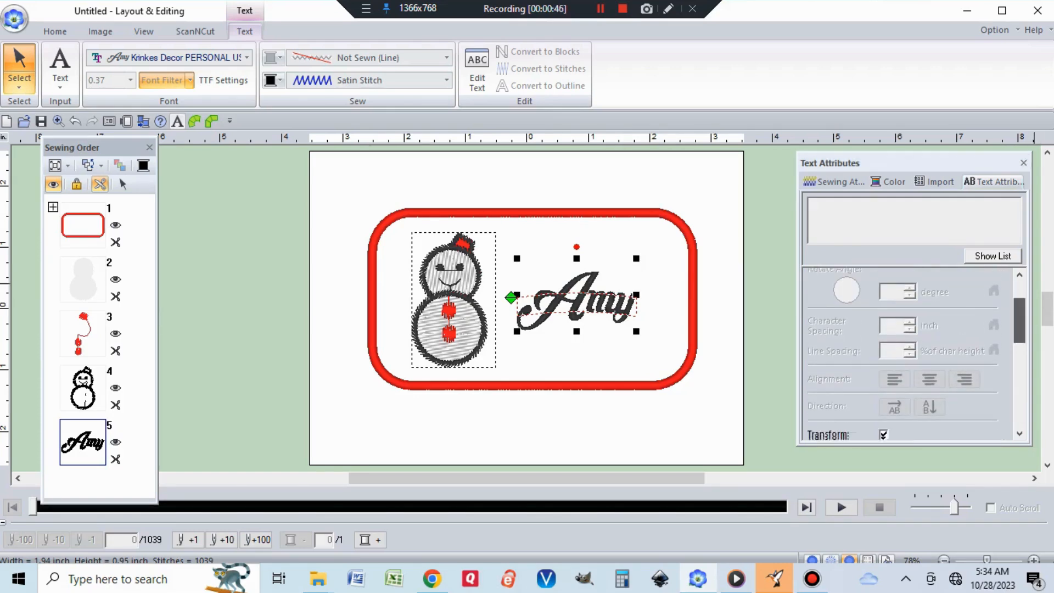
{"action": "left_click", "coordinate": [884, 353]}
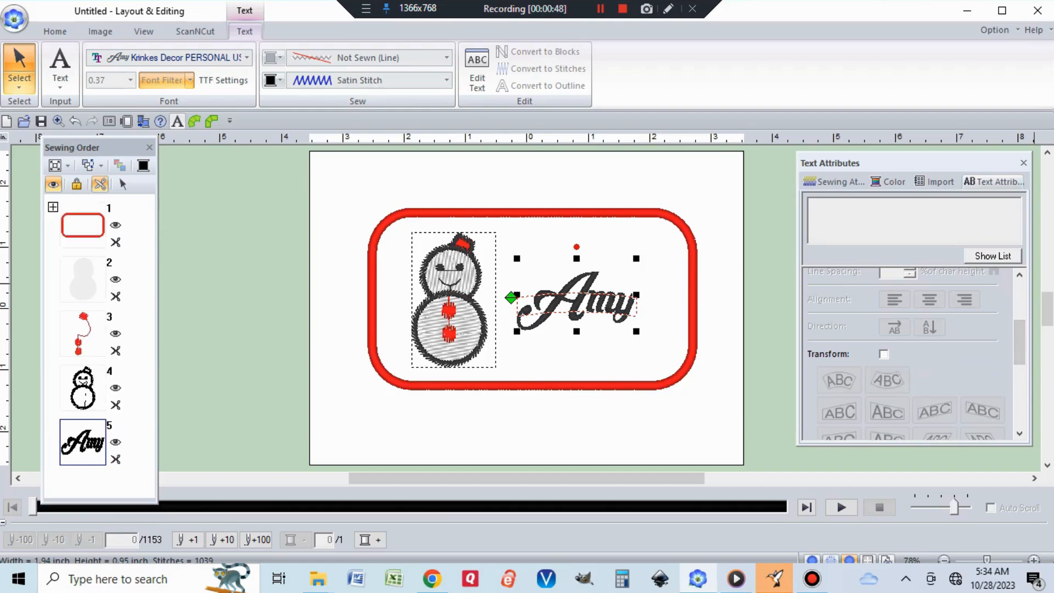
{"action": "left_click", "coordinate": [883, 354]}
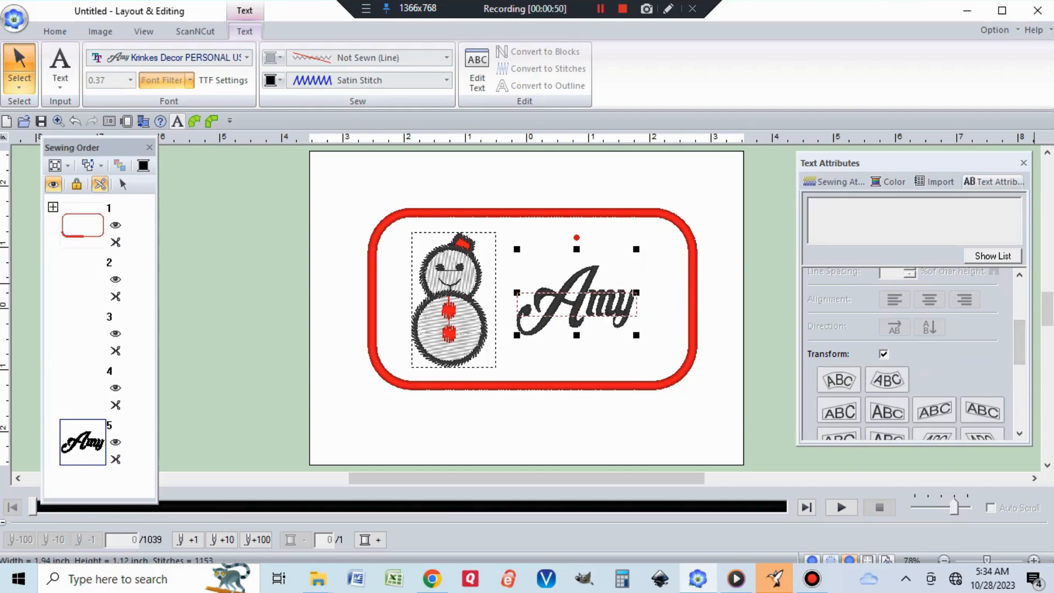
{"action": "scroll", "coordinate": [911, 354], "scroll_direction": "down", "scroll_amount": 2}
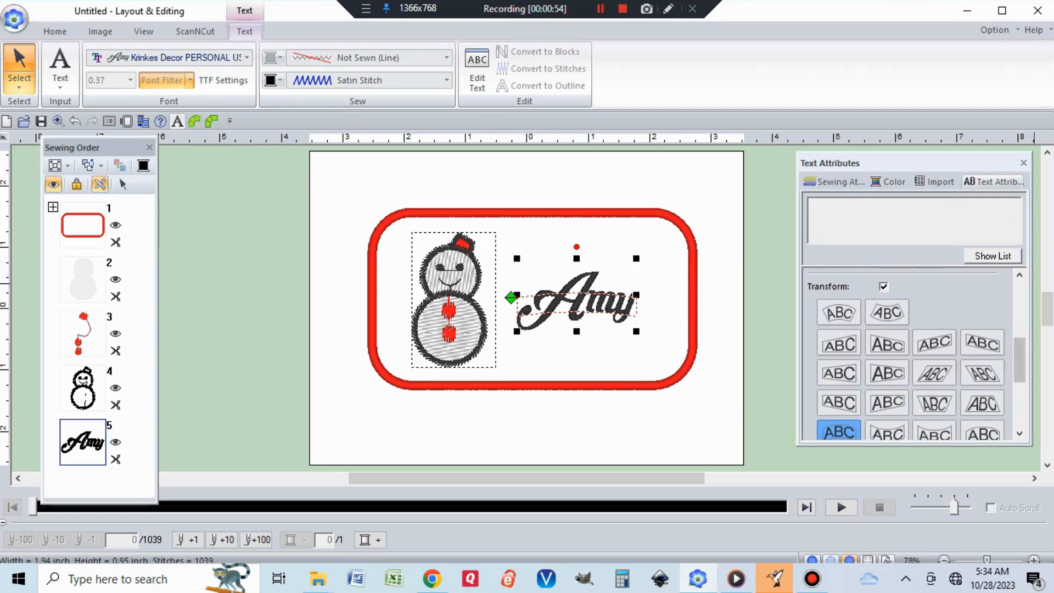
With Name Drop enabled for the text, open its name list and add three first names in rows 2 to 4.
{"action": "scroll", "coordinate": [911, 354], "scroll_direction": "down", "scroll_amount": 2}
{"action": "scroll", "coordinate": [911, 354], "scroll_direction": "down", "scroll_amount": 5}
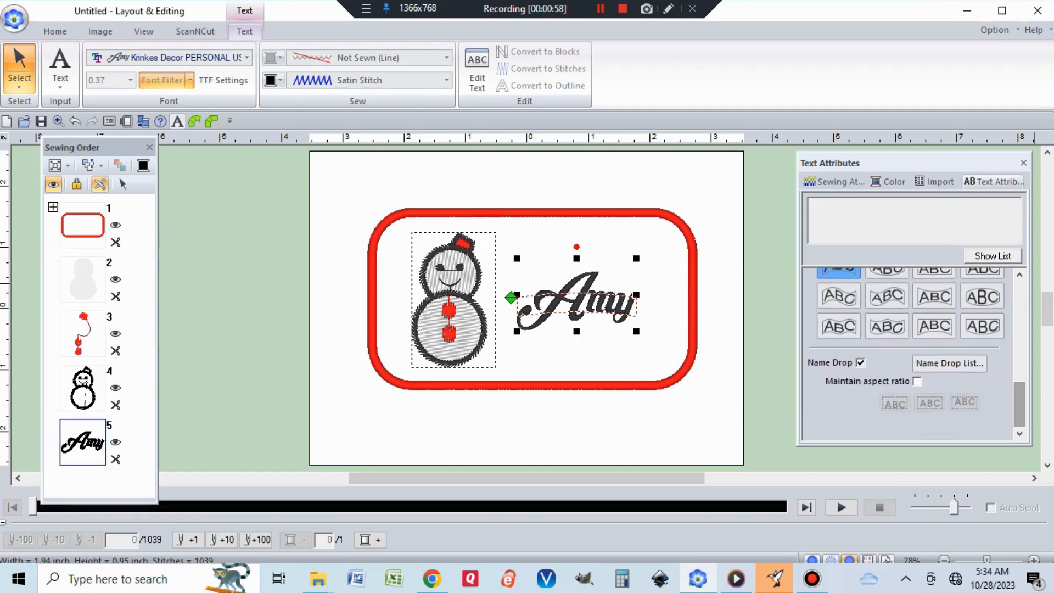
{"action": "left_click", "coordinate": [860, 362]}
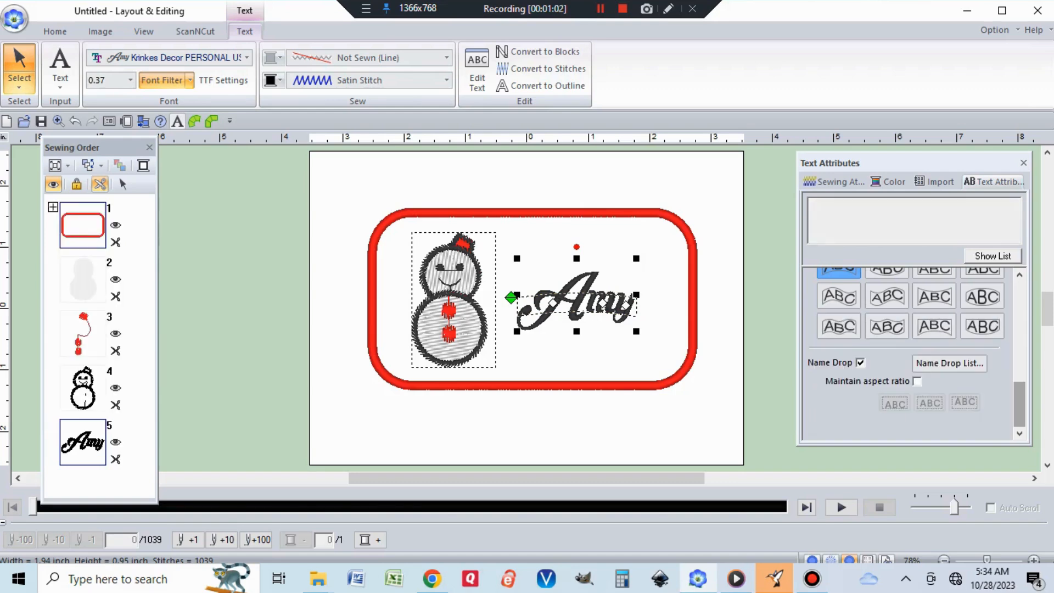
{"action": "left_click", "coordinate": [949, 363]}
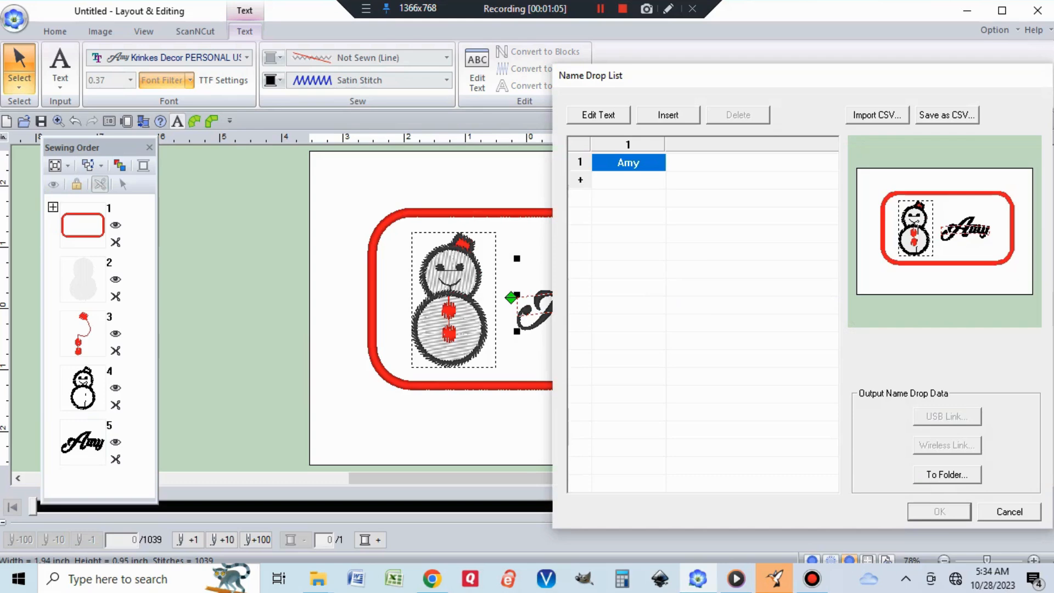
{"action": "left_click", "coordinate": [628, 180]}
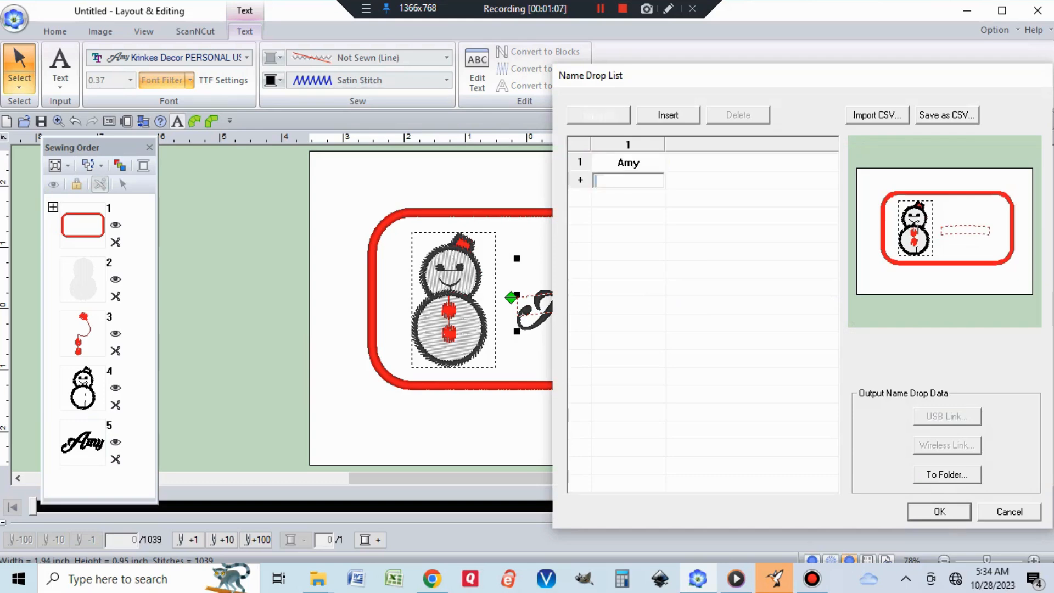
{"action": "type", "text": "Joe"}
{"action": "key", "text": "Return"}
{"action": "type", "text": "Barry"}
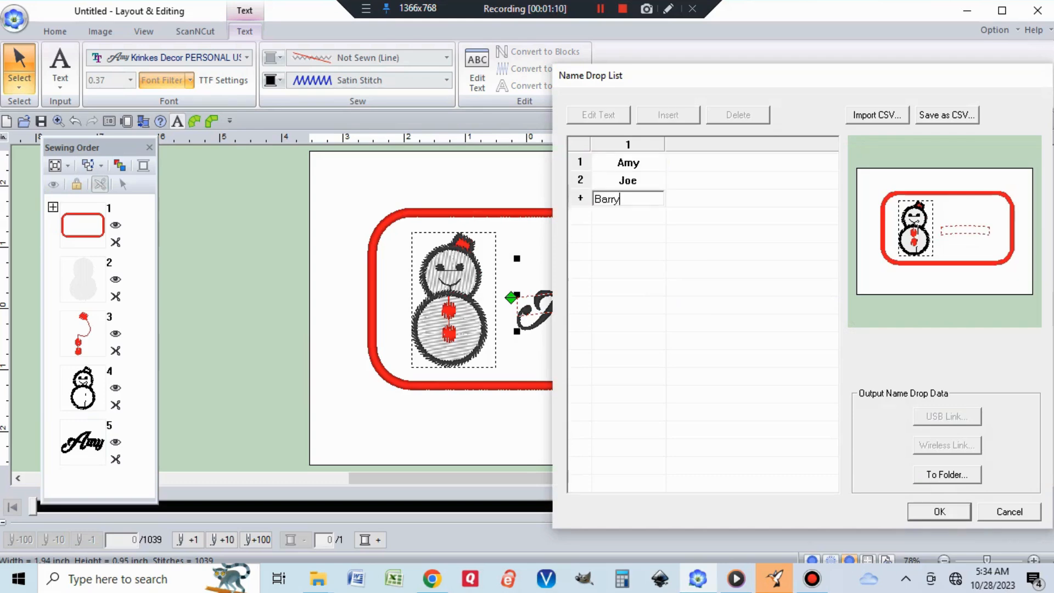
{"action": "key", "text": "Return"}
{"action": "type", "text": "Jill"}
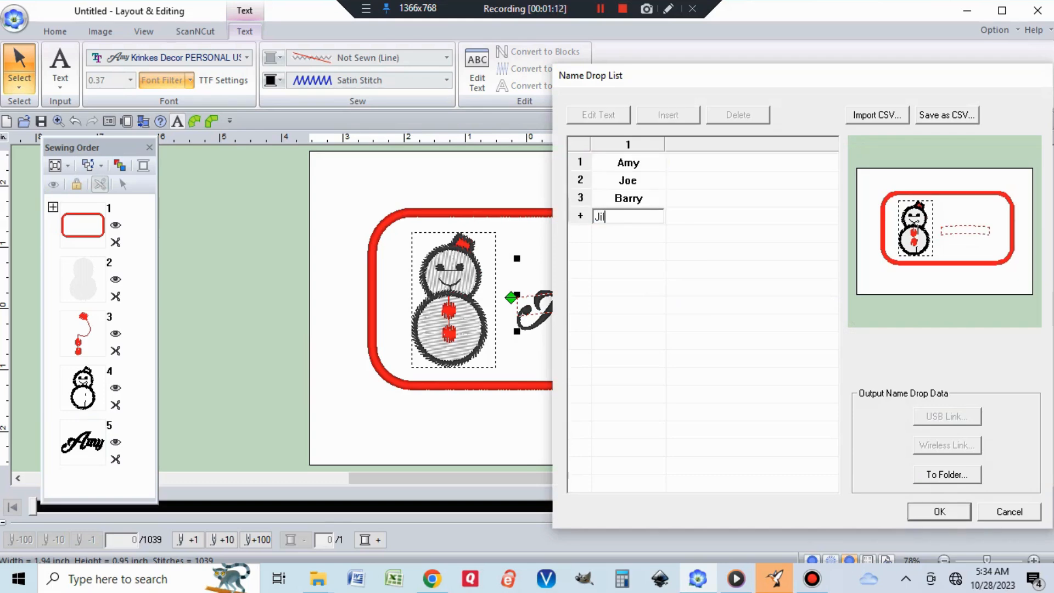
{"action": "key", "text": "Return"}
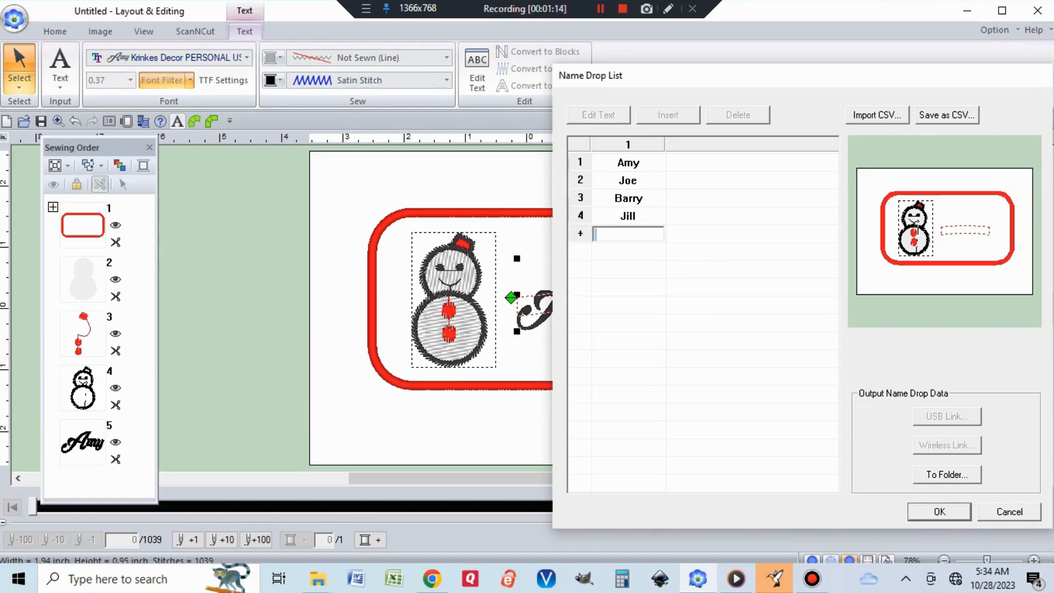
Add three more first names to the Name Drop list in rows 5 to 7.
{"action": "type", "text": "Josh"}
{"action": "key", "text": "Return"}
{"action": "type", "text": "Betty"}
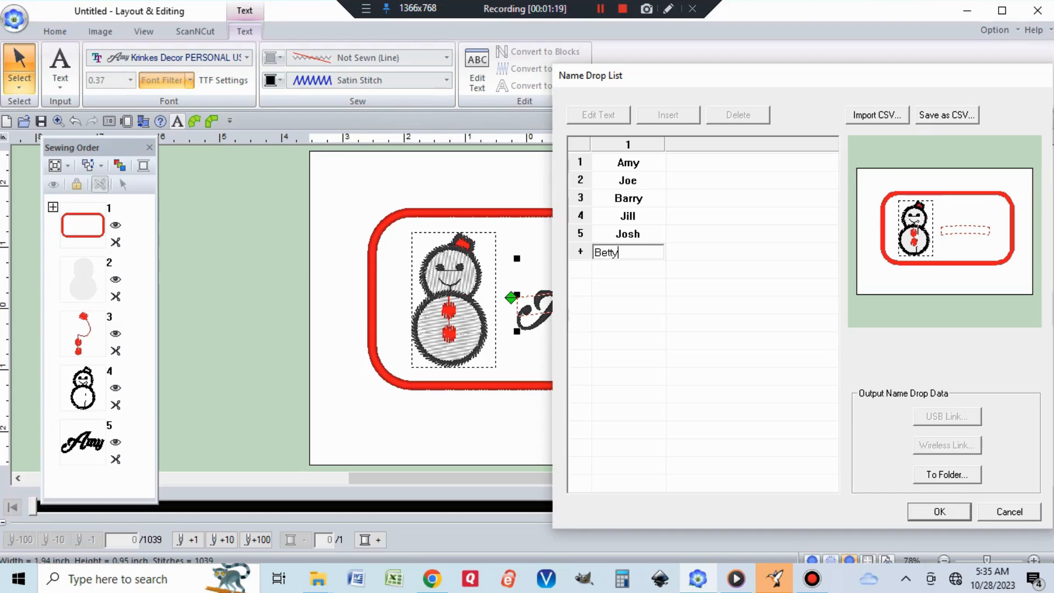
{"action": "key", "text": "Return"}
{"action": "type", "text": "Jill"}
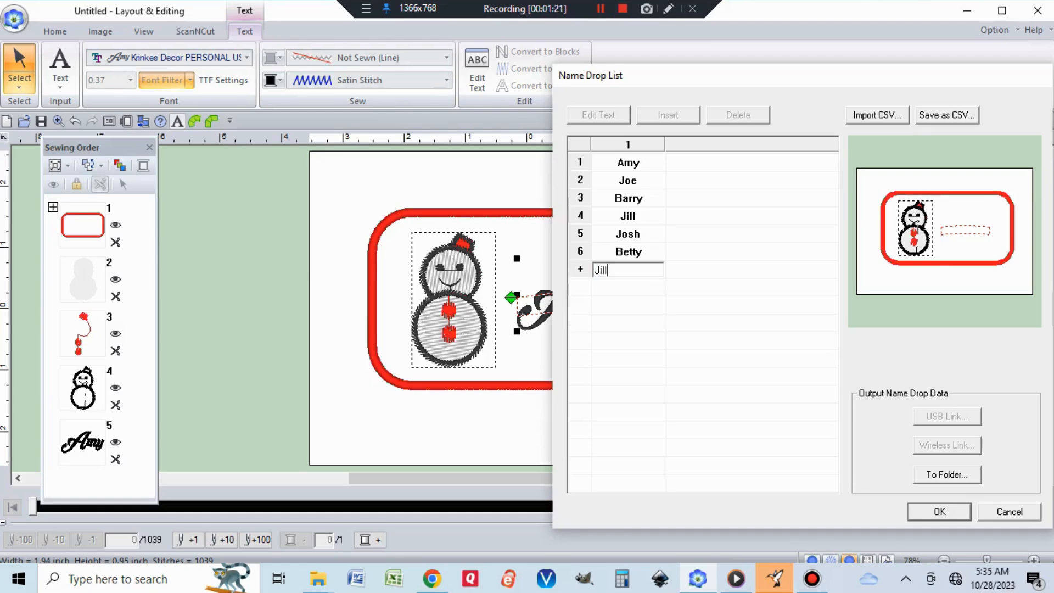
{"action": "key", "text": "Return"}
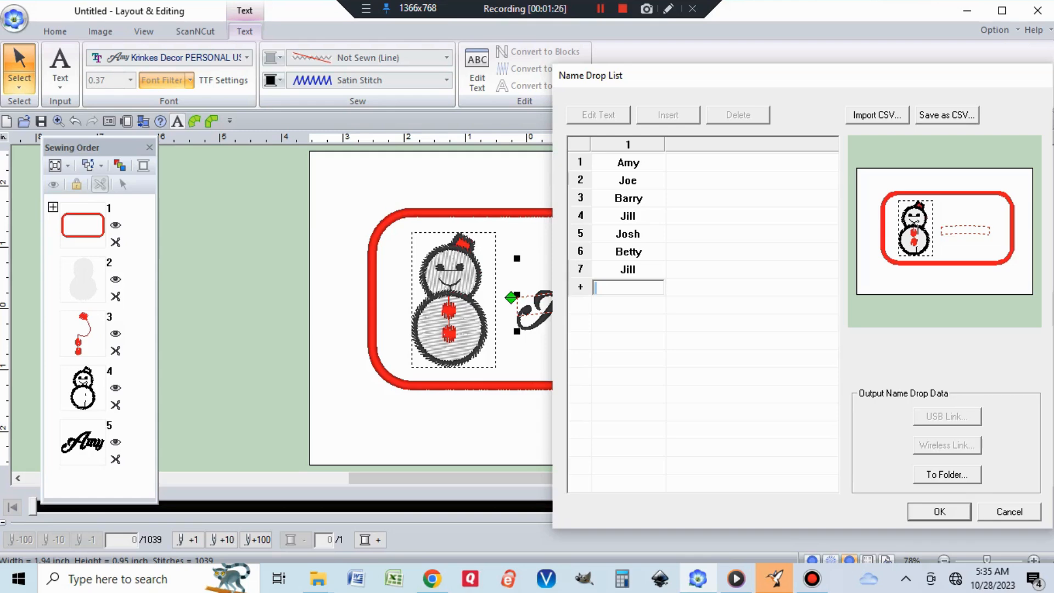
Replace the name in row 3 of the Name Drop list with a different first name.
{"action": "left_click", "coordinate": [629, 198]}
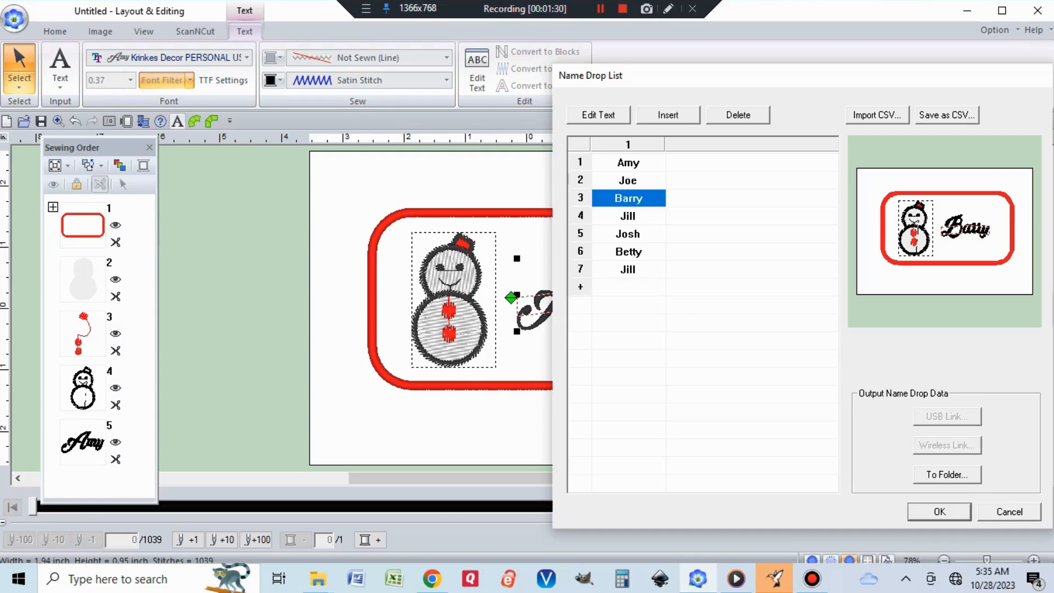
{"action": "left_click", "coordinate": [599, 115]}
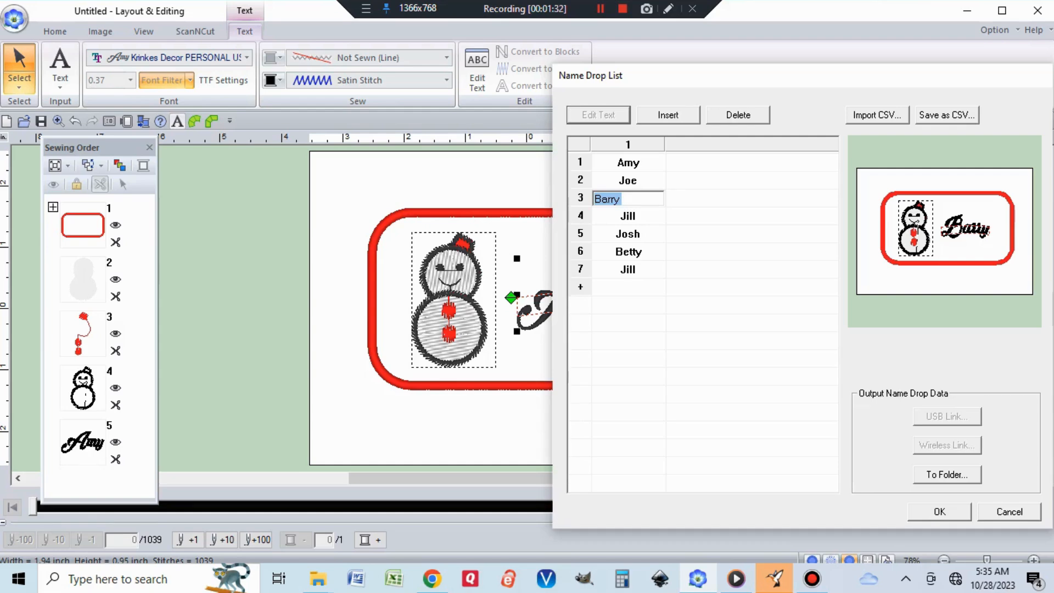
{"action": "type", "text": "Jeffy"}
{"action": "key", "text": "Return"}
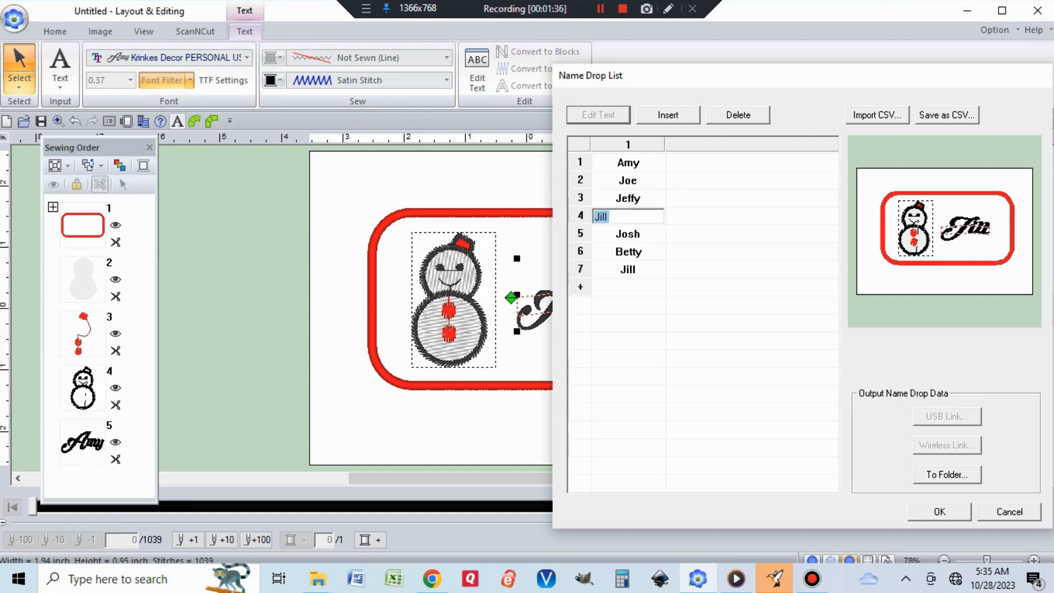
Insert a row at position 4 with another first name and delete the entry in row 5.
{"action": "left_click", "coordinate": [668, 115]}
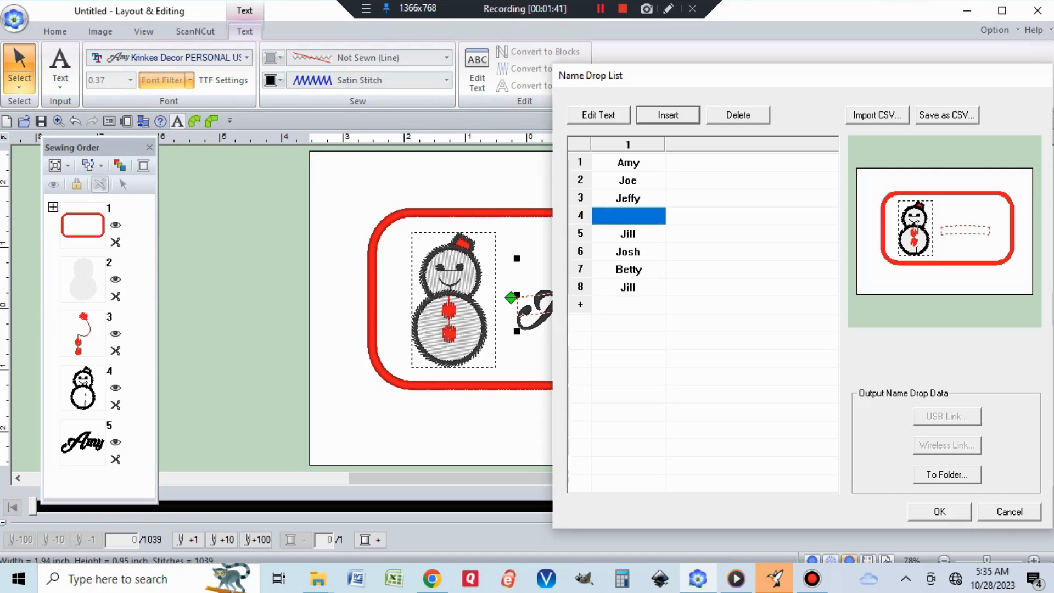
{"action": "type", "text": "Ann"}
{"action": "key", "text": "Return"}
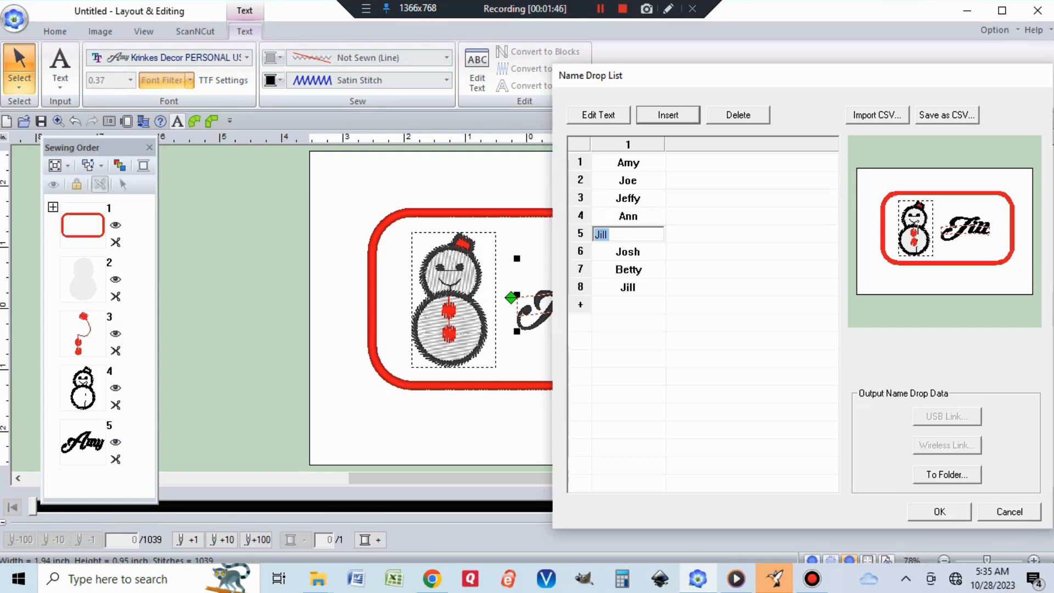
{"action": "left_click", "coordinate": [737, 115]}
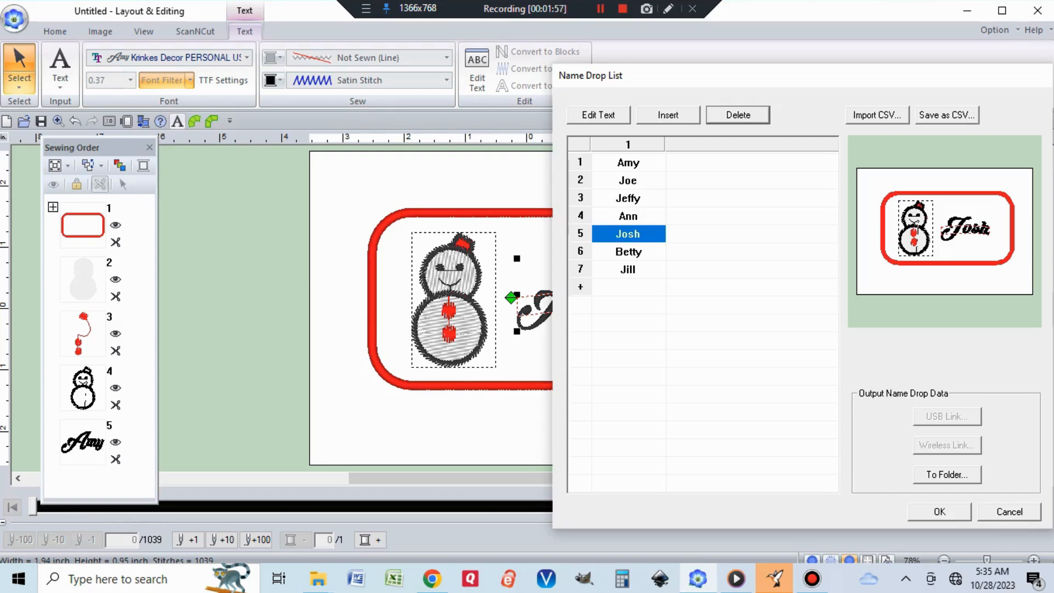
Save the names as a CSV file called "name list 3" in the PE-DESIGN 11 folder.
{"action": "left_click", "coordinate": [947, 115]}
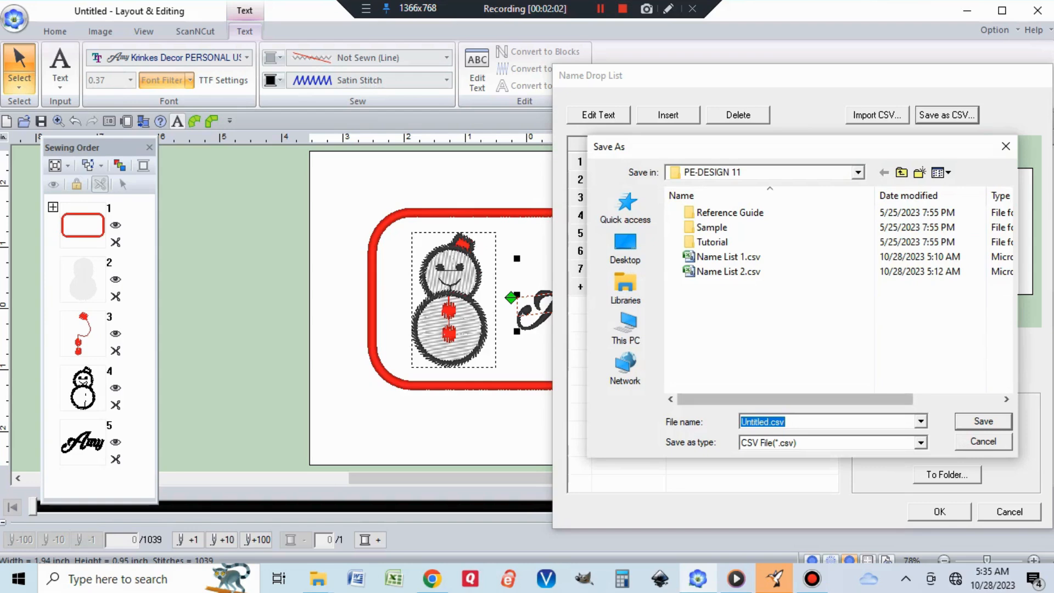
{"action": "type", "text": "name list"}
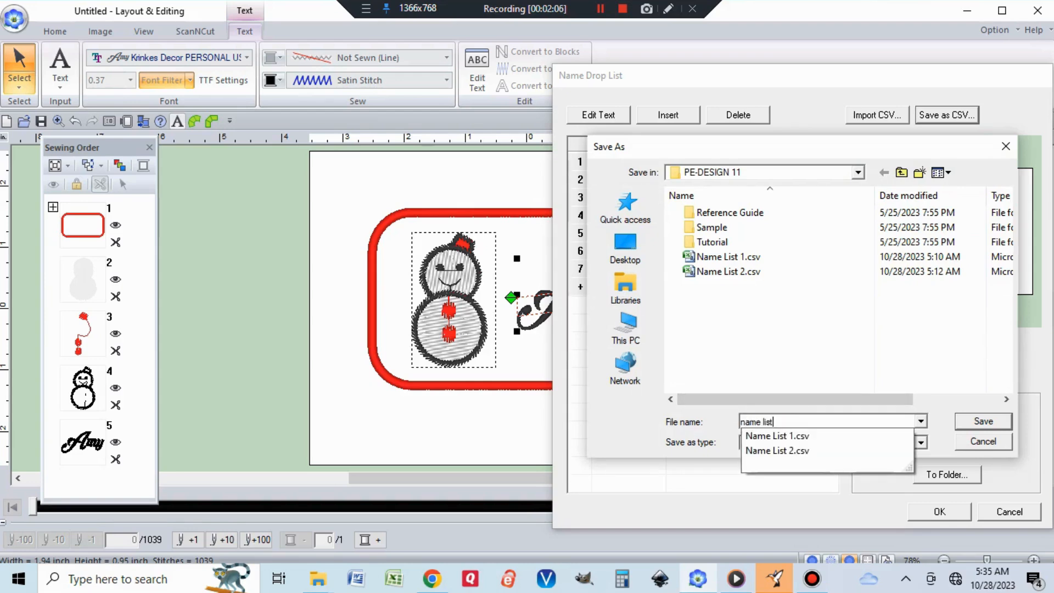
{"action": "type", "text": "3"}
{"action": "key", "text": "Return"}
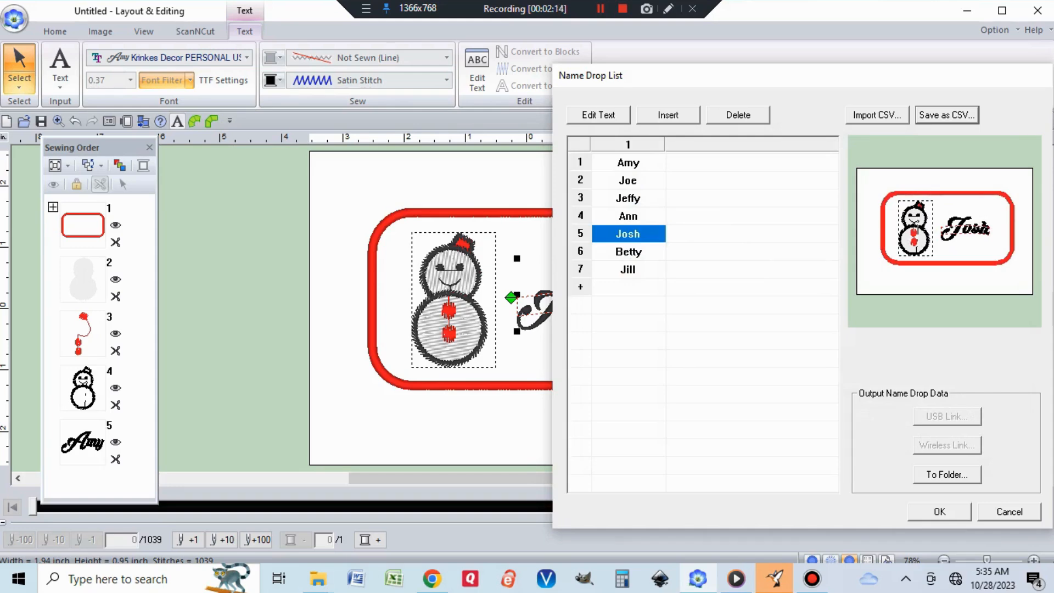
Output the Name Drop designs to the PE-DESIGN 11 folder with the file name "gift tags 1" and accept the name list.
{"action": "left_click", "coordinate": [946, 475]}
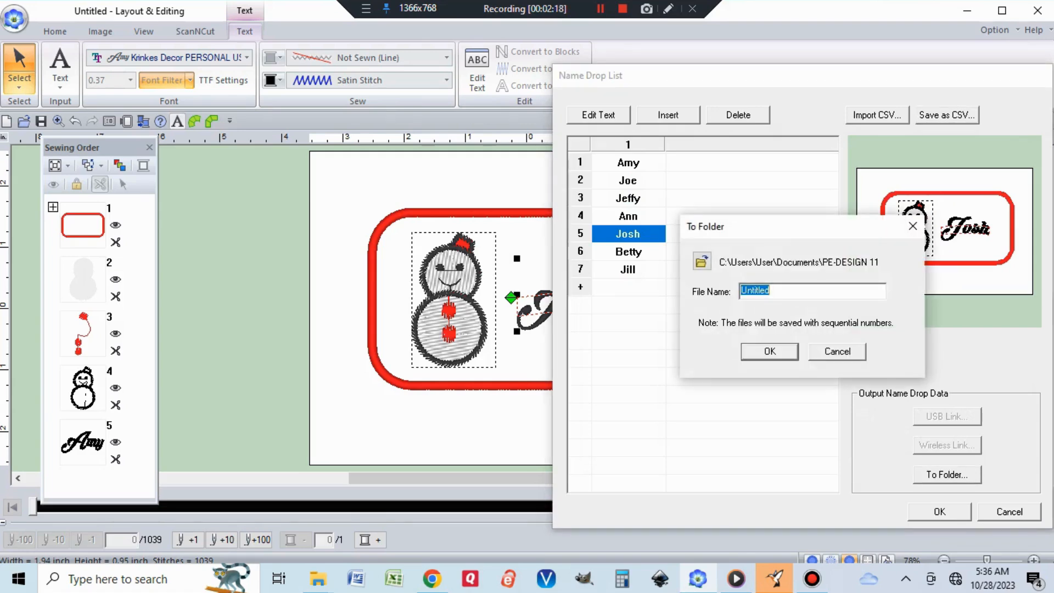
{"action": "type", "text": "gift tags 1"}
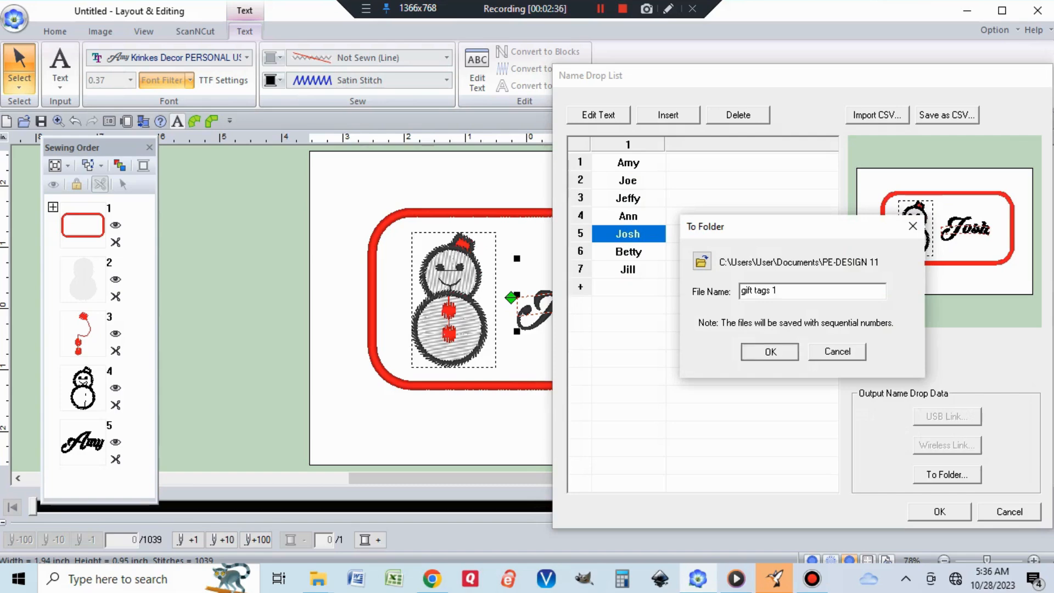
{"action": "left_click", "coordinate": [770, 351]}
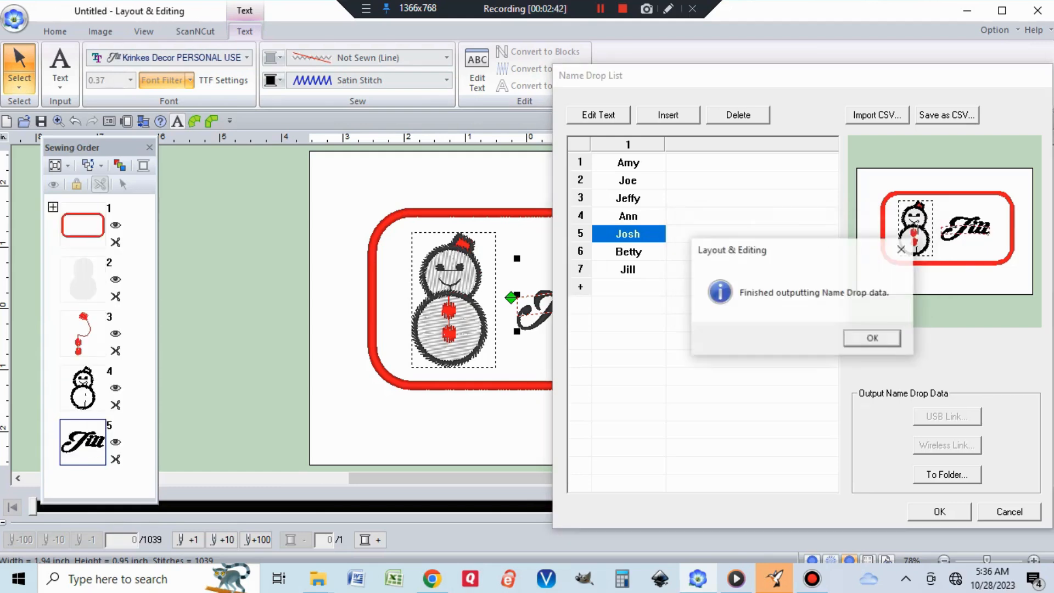
{"action": "key", "text": "Return"}
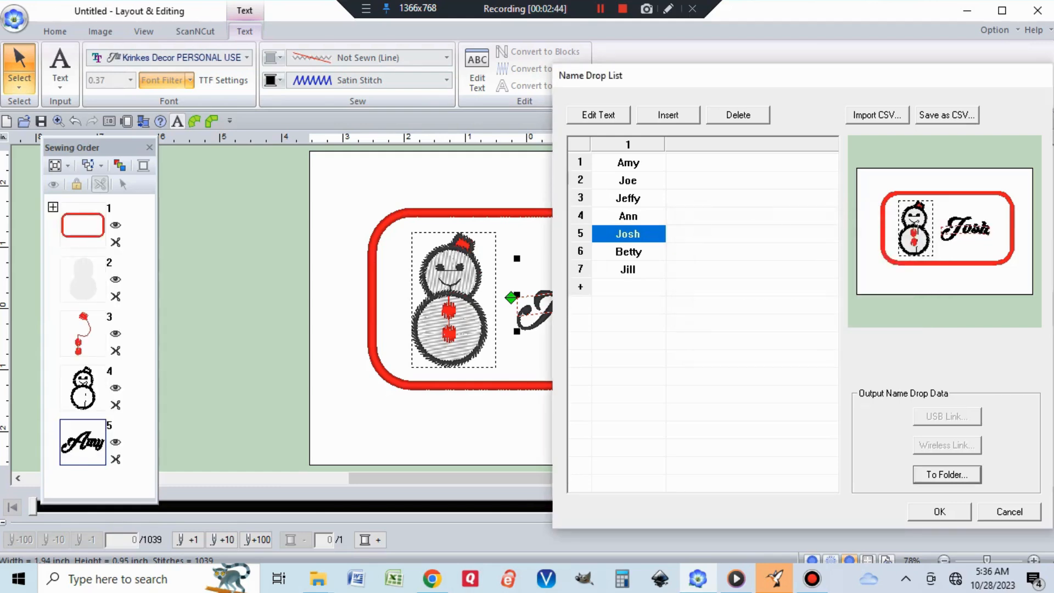
{"action": "left_click", "coordinate": [939, 512]}
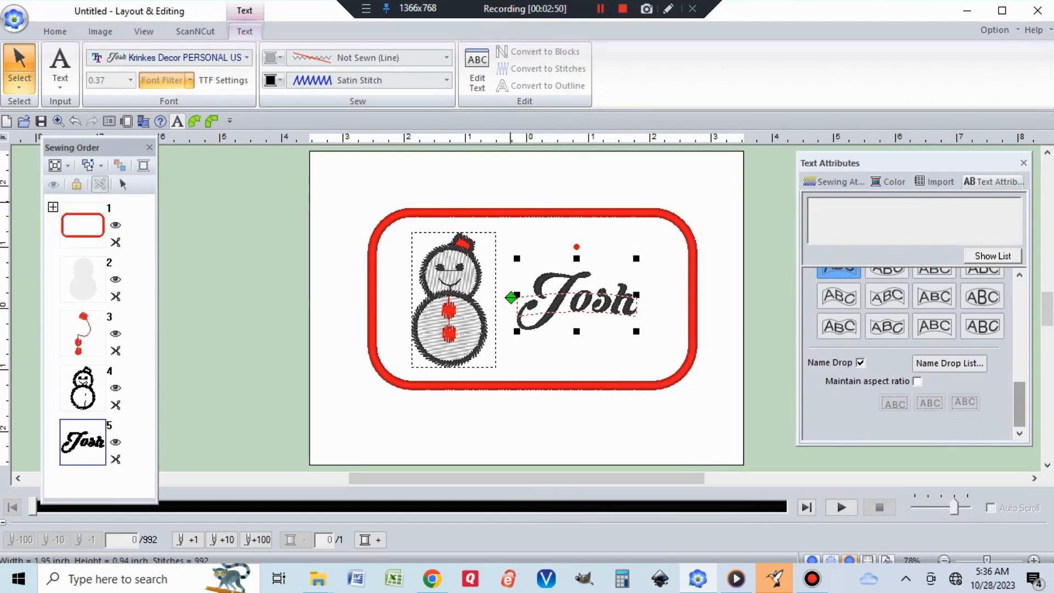
Browse the Documents library to the PE-DESIGN 11 folder for an embroidery file to open.
{"action": "left_click", "coordinate": [14, 18]}
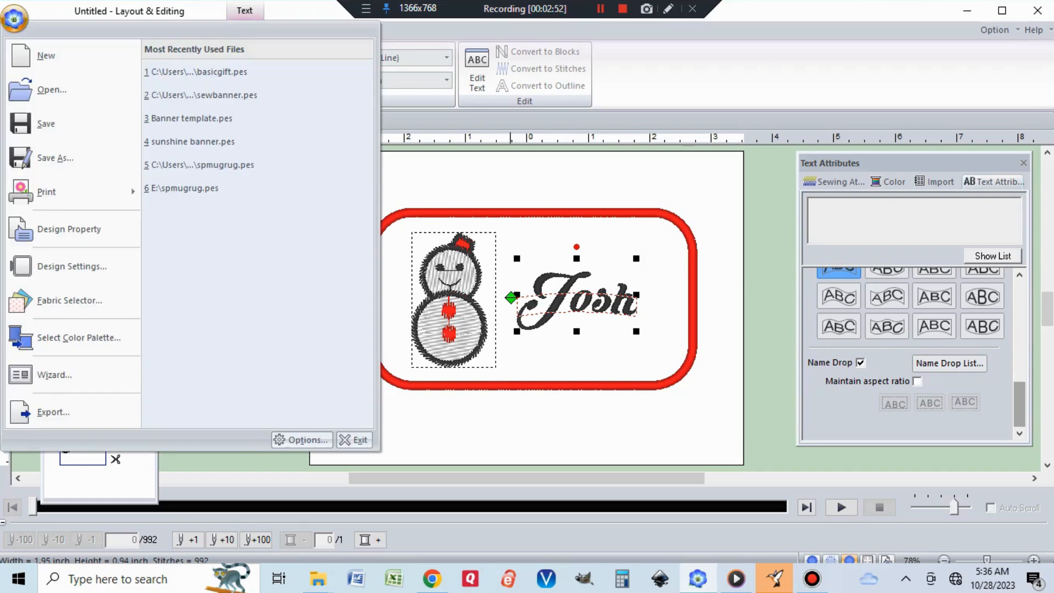
{"action": "left_click", "coordinate": [52, 89]}
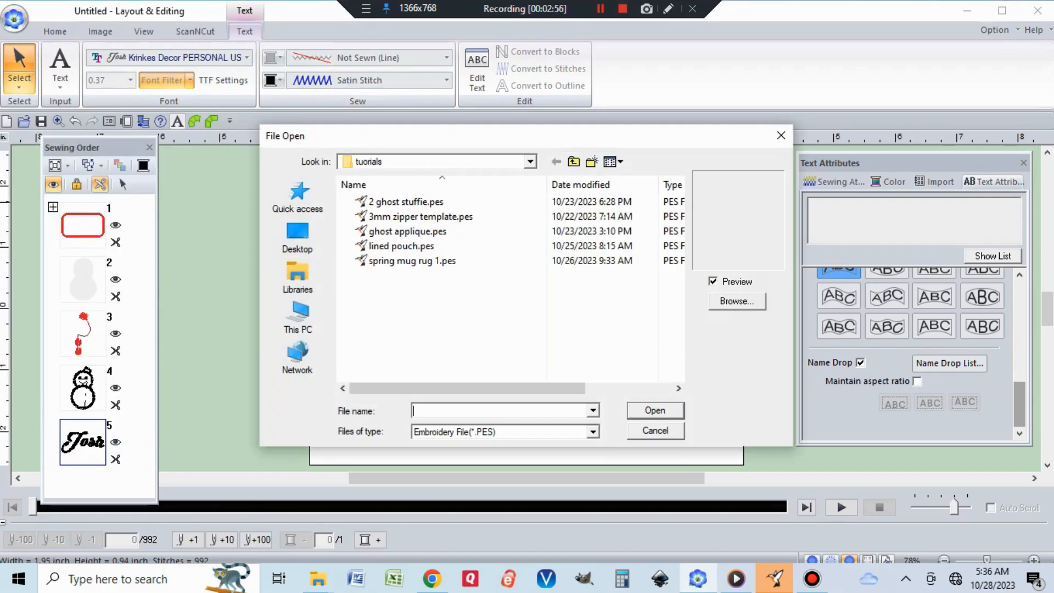
{"action": "left_click", "coordinate": [297, 277]}
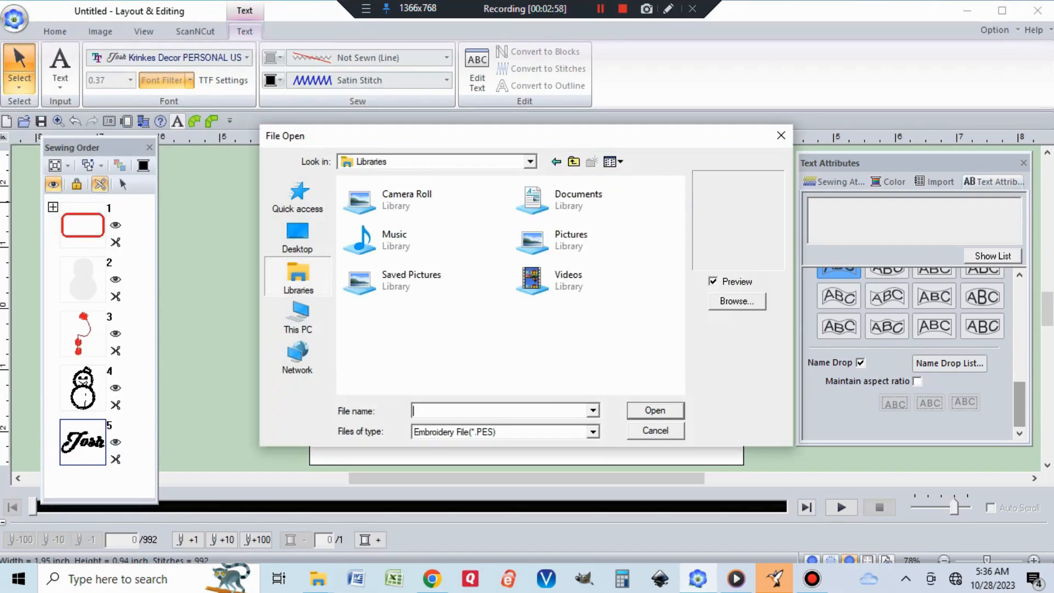
{"action": "left_click", "coordinate": [578, 200]}
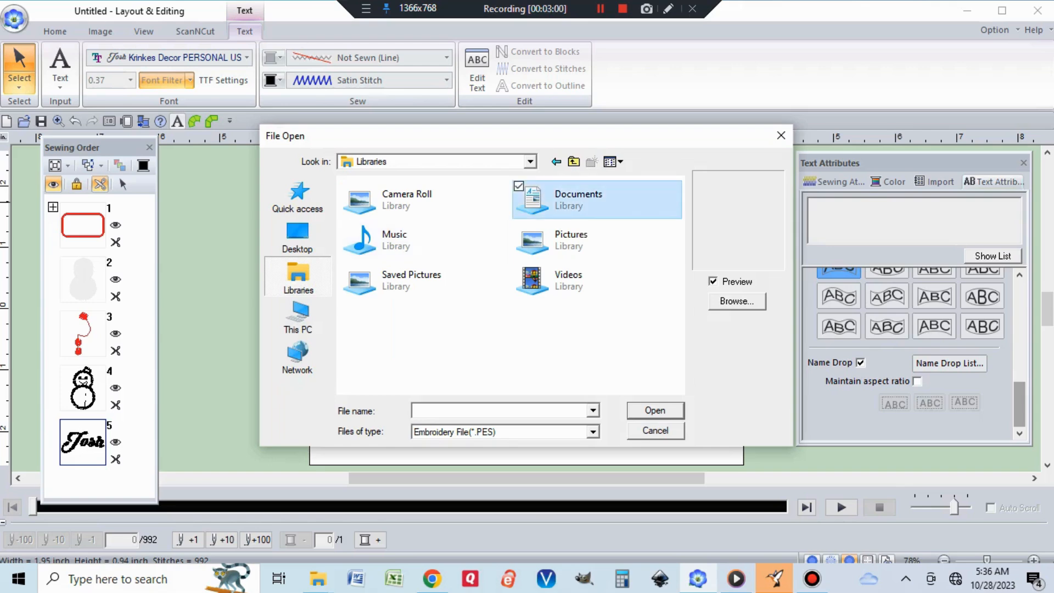
{"action": "double_click", "coordinate": [578, 199]}
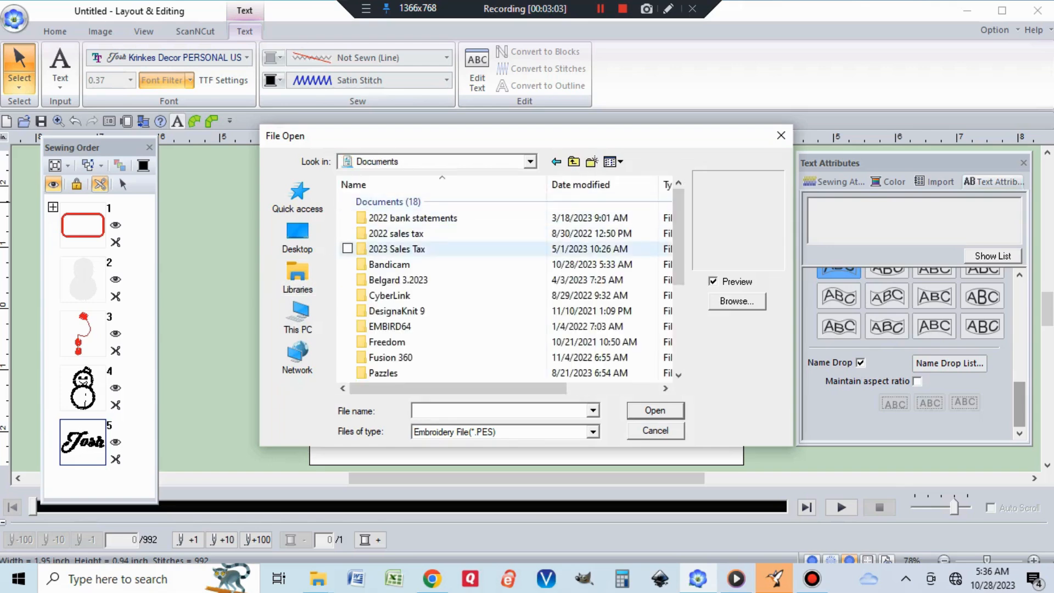
{"action": "scroll", "coordinate": [494, 275], "scroll_direction": "down", "scroll_amount": 3}
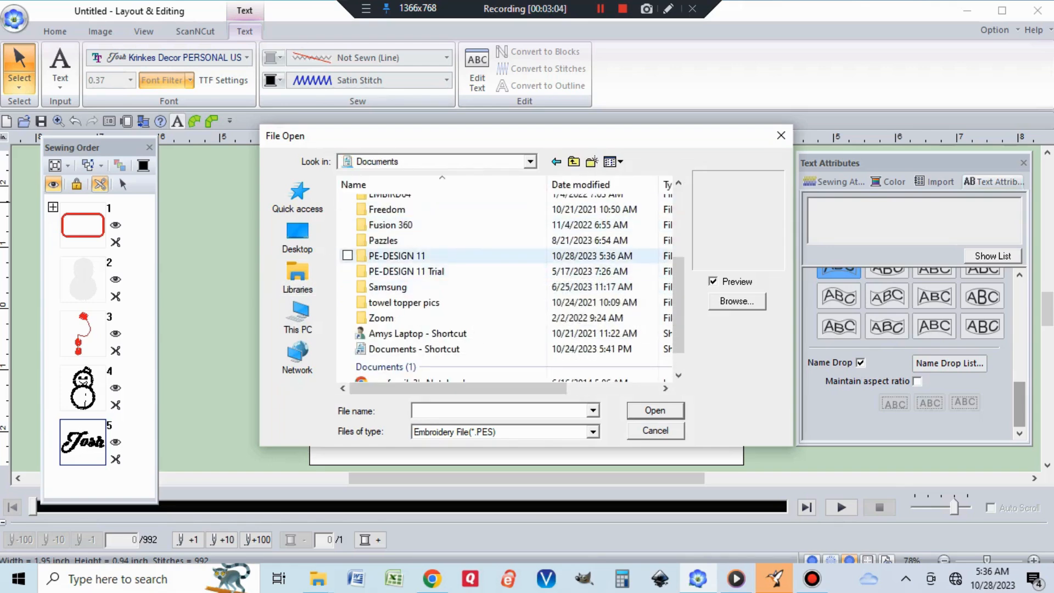
{"action": "double_click", "coordinate": [396, 255]}
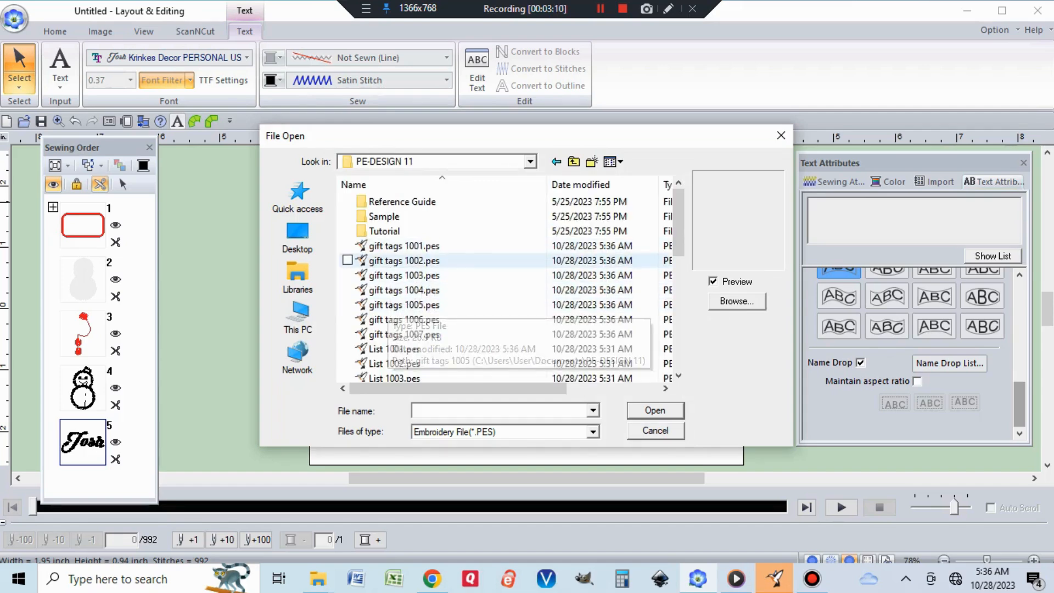
Preview the exported files gift tags 1001.pes through gift tags 1006.pes one after another.
{"action": "left_click", "coordinate": [394, 246]}
{"action": "left_click", "coordinate": [404, 261]}
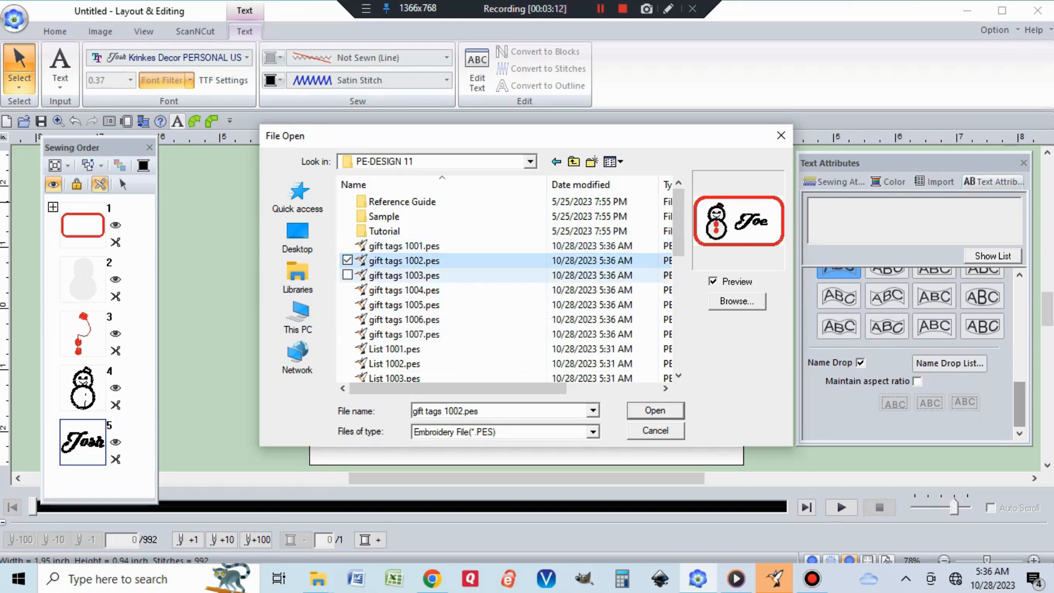
{"action": "left_click", "coordinate": [404, 276]}
{"action": "left_click", "coordinate": [404, 290]}
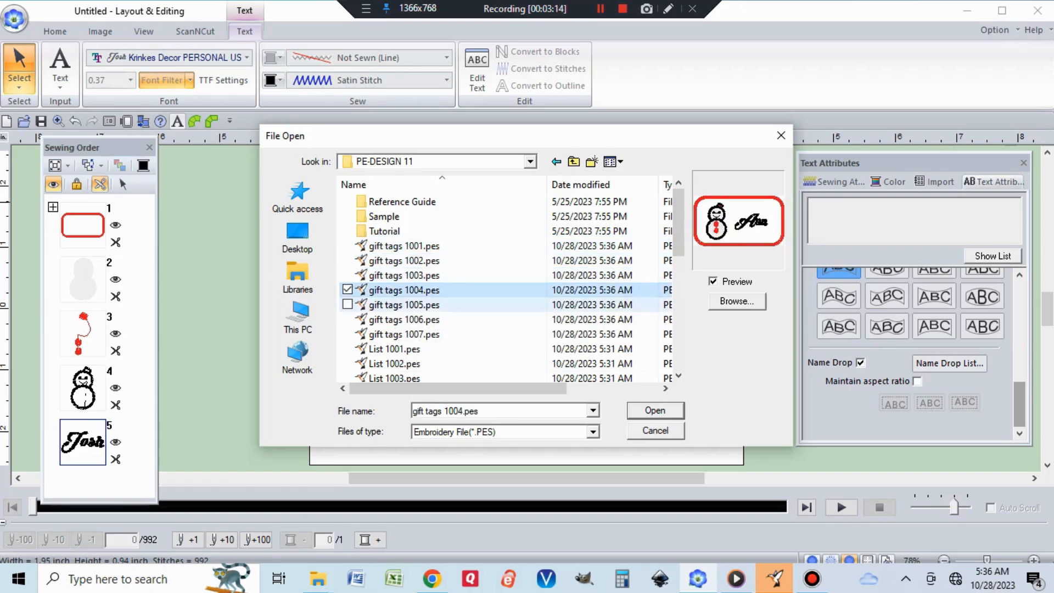
{"action": "left_click", "coordinate": [404, 304]}
{"action": "left_click", "coordinate": [404, 319]}
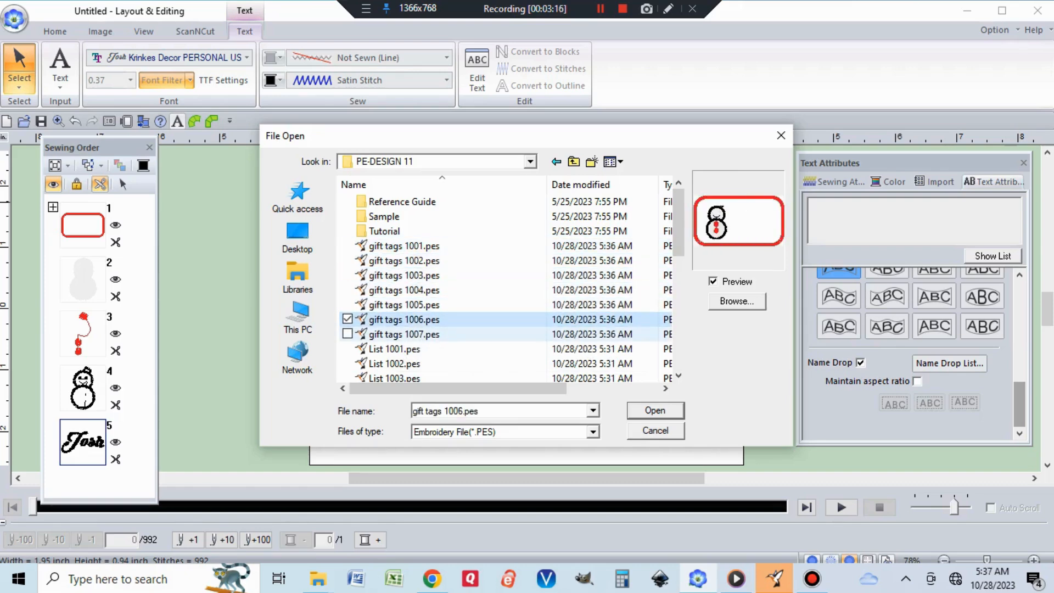
Open gift tags 1007.pes without saving the changes to the untitled design.
{"action": "left_click", "coordinate": [404, 335]}
{"action": "key", "text": "Return"}
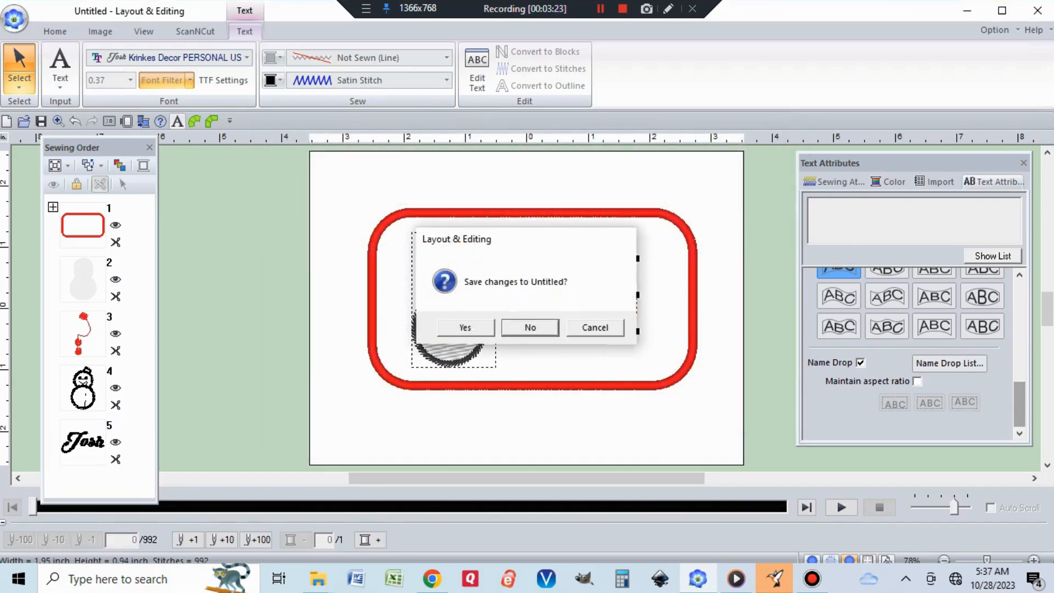
{"action": "key", "text": "n"}
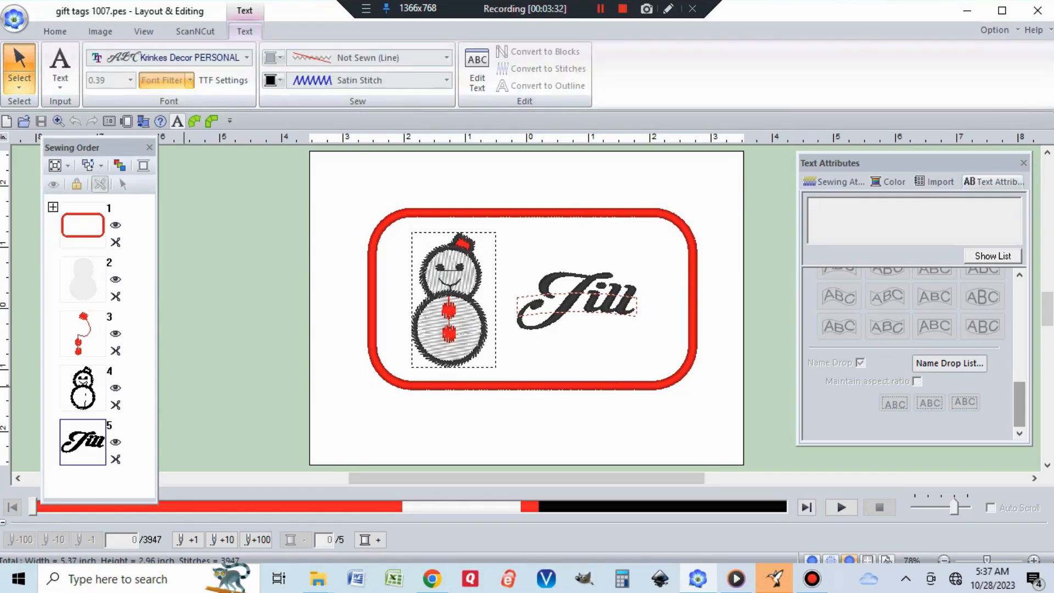
Delete the name text beside the snowman from the gift tag.
{"action": "right_click", "coordinate": [75, 433]}
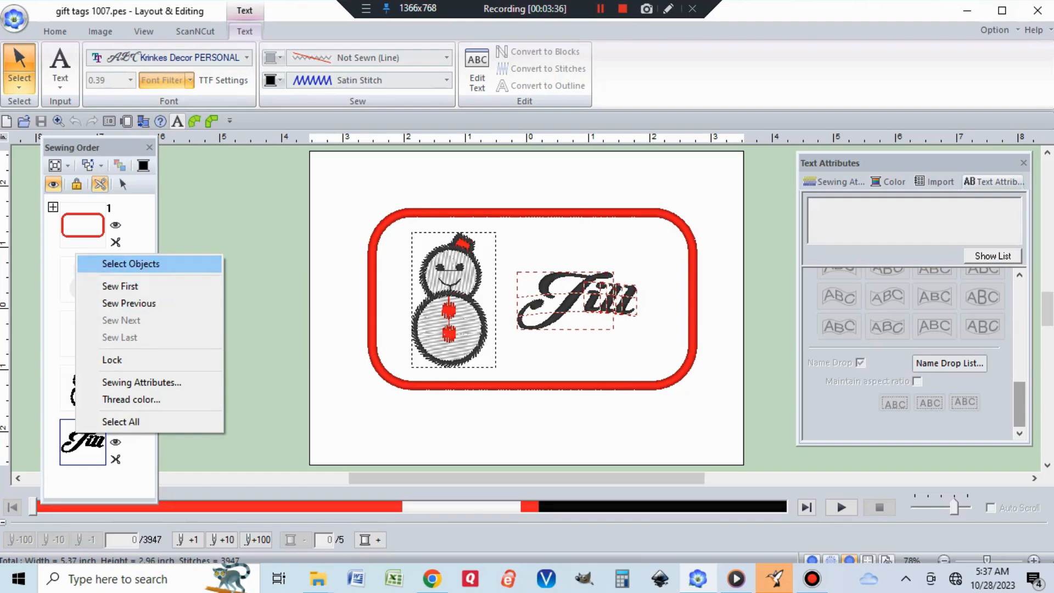
{"action": "left_click", "coordinate": [130, 264]}
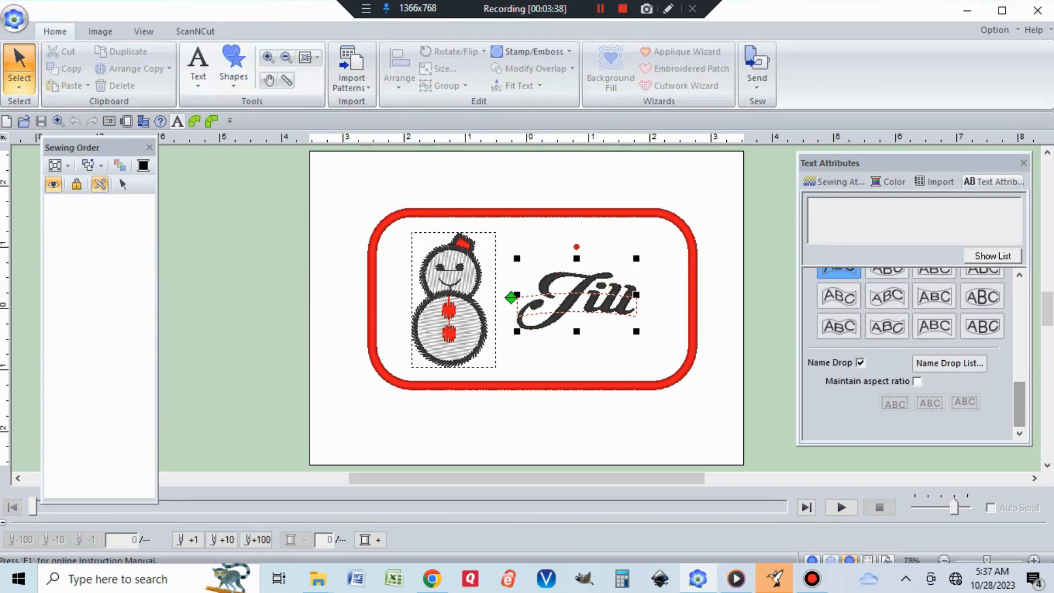
{"action": "key", "text": "Delete"}
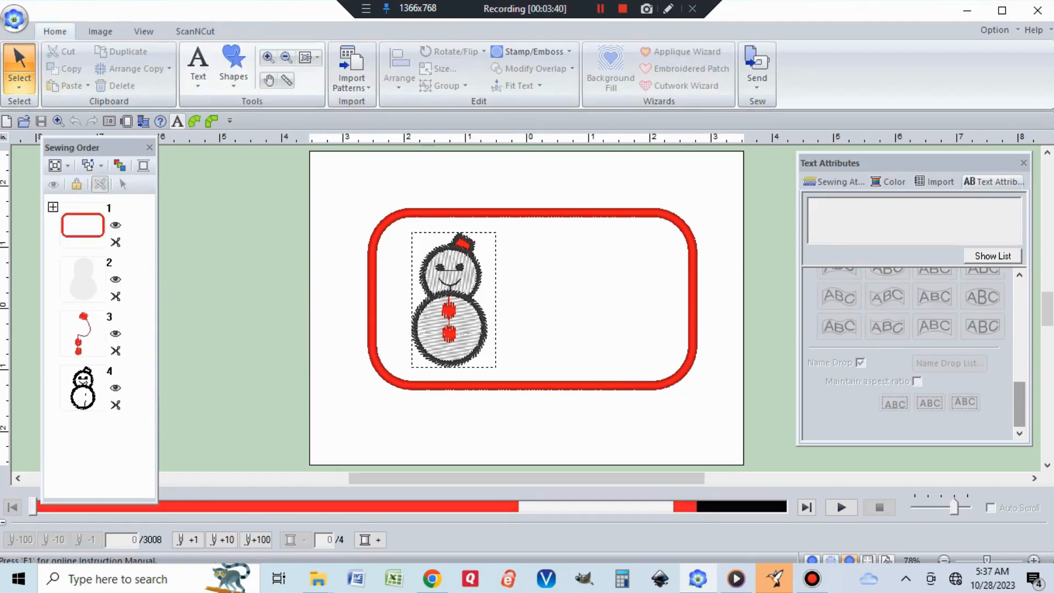
Add a different first name as text beside the snowman and shrink it to about 2.20 by 0.79 inches to fit inside the border.
{"action": "left_click", "coordinate": [198, 82]}
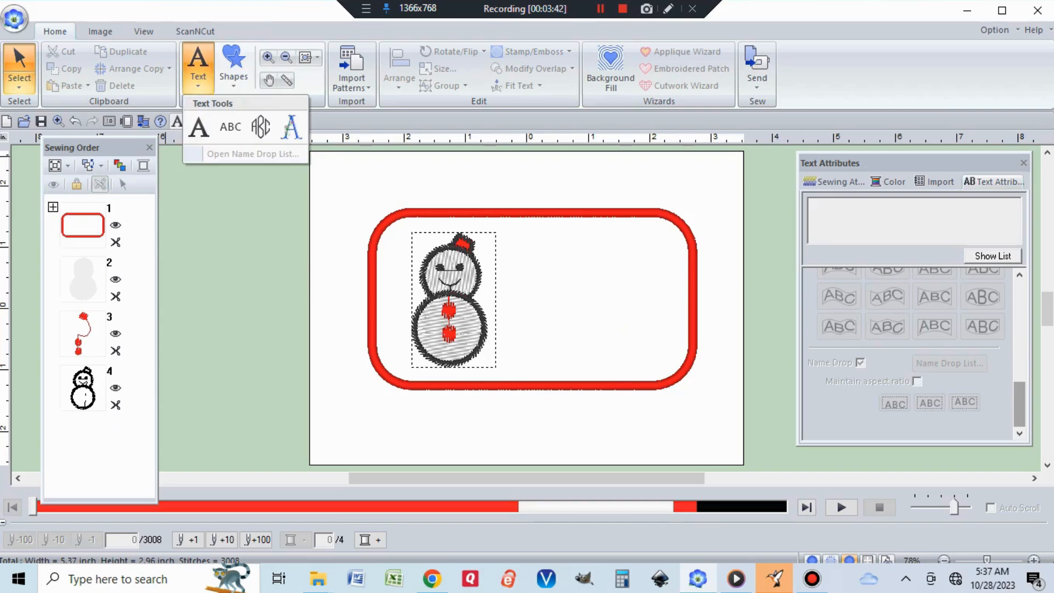
{"action": "left_click", "coordinate": [199, 127]}
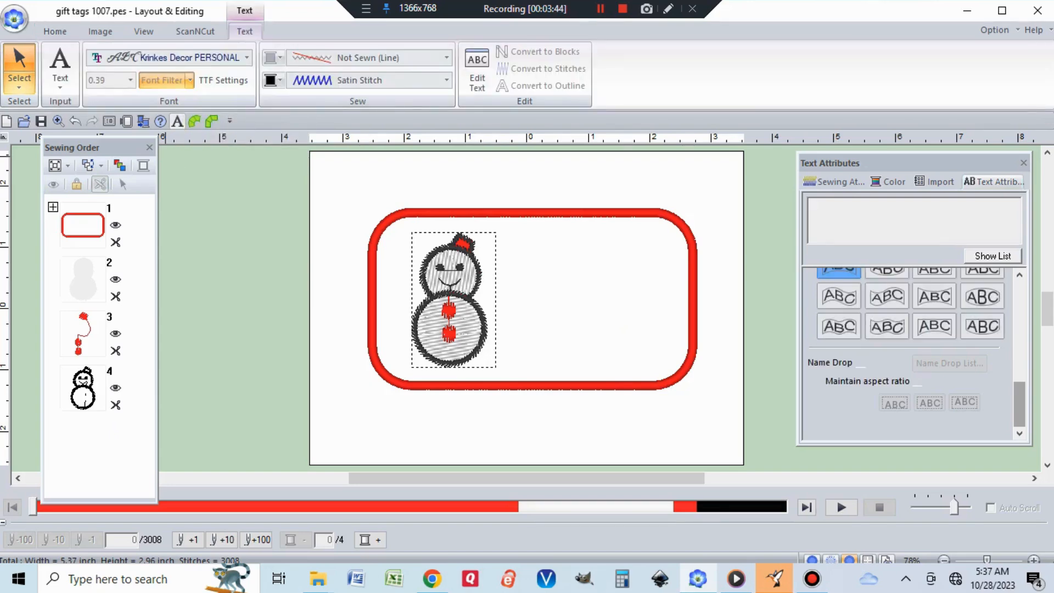
{"action": "left_click", "coordinate": [517, 290]}
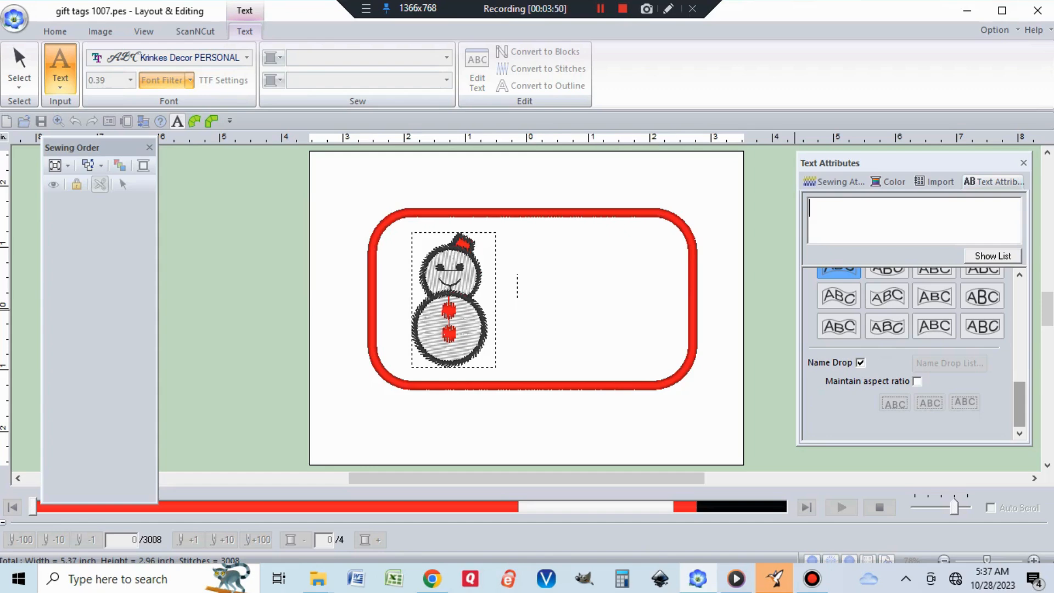
{"action": "type", "text": "Amy"}
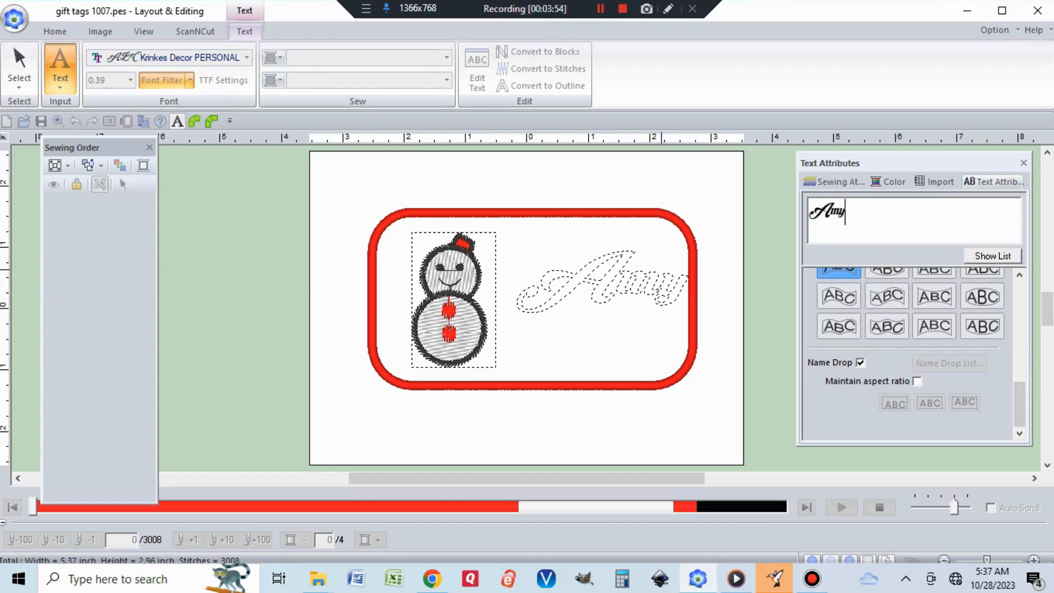
{"action": "left_click", "coordinate": [14, 44]}
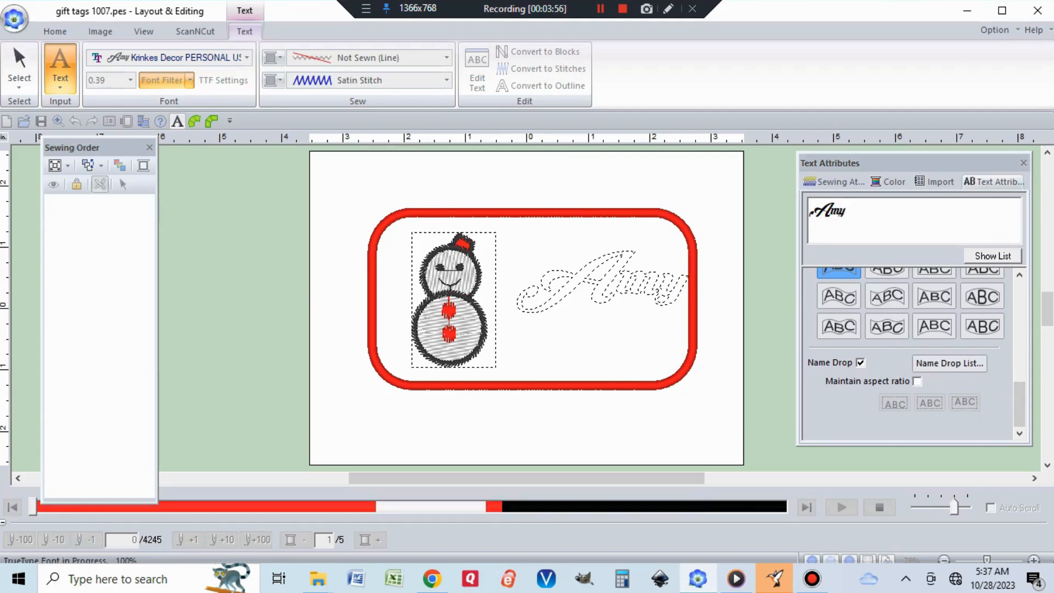
{"action": "left_click_drag", "start_coordinate": [688, 237], "coordinate": [652, 254]}
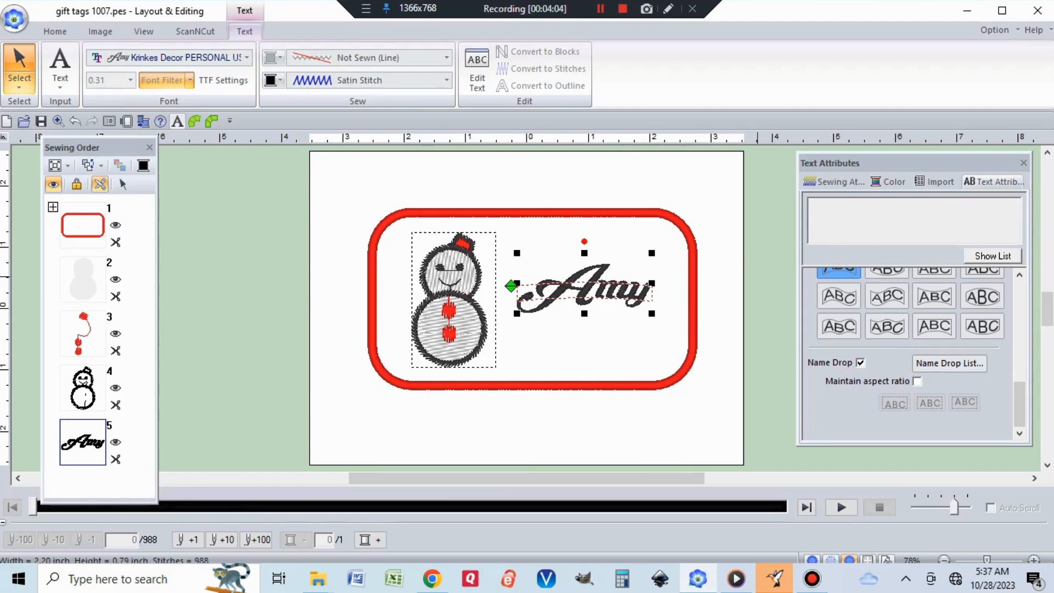
Import name list3.csv into the Name Drop list for the new text.
{"action": "left_click", "coordinate": [949, 364]}
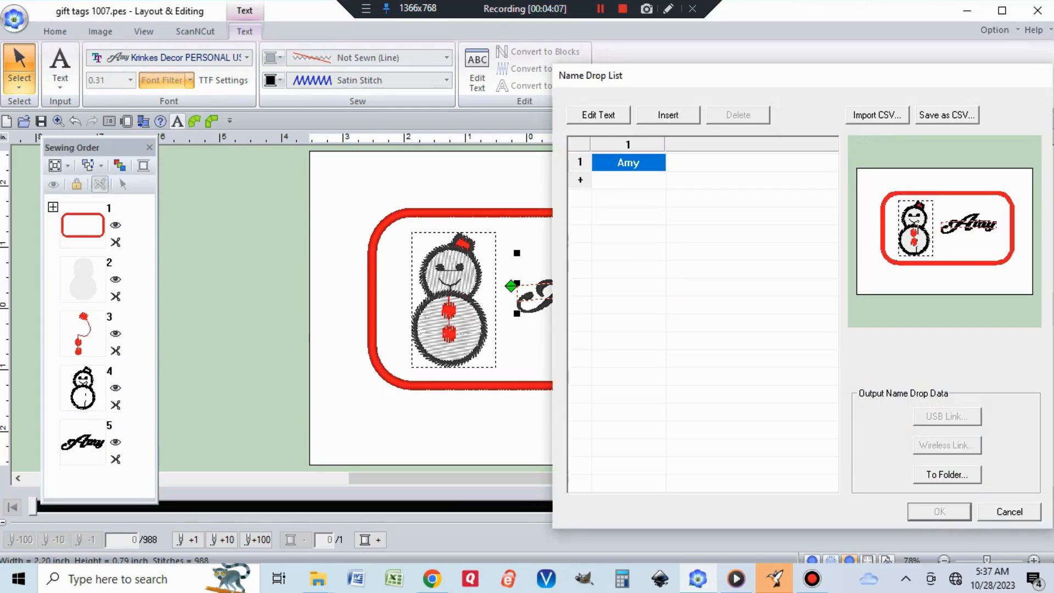
{"action": "left_click", "coordinate": [877, 115]}
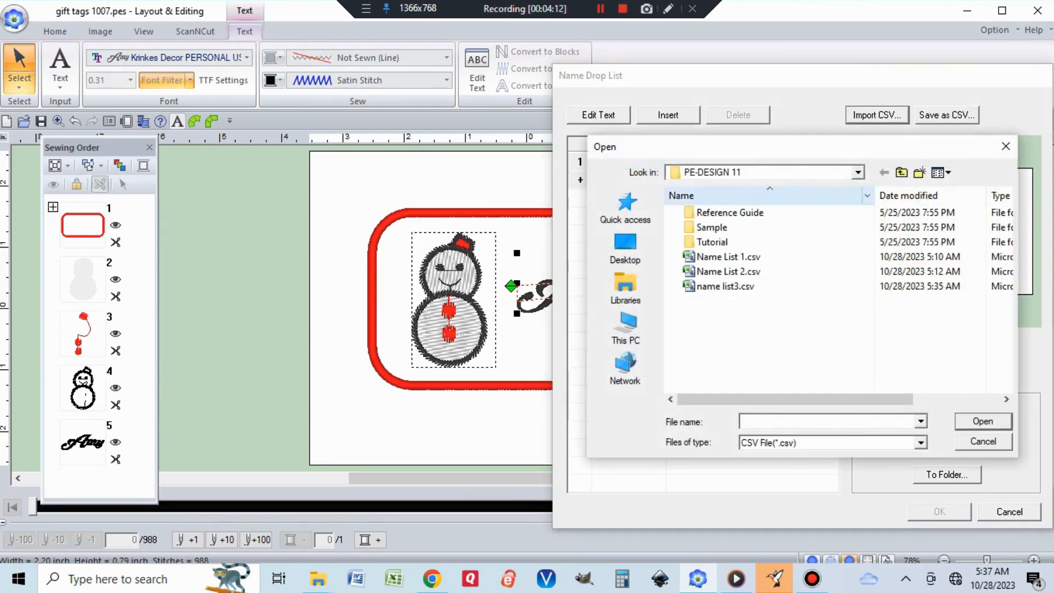
{"action": "double_click", "coordinate": [724, 286]}
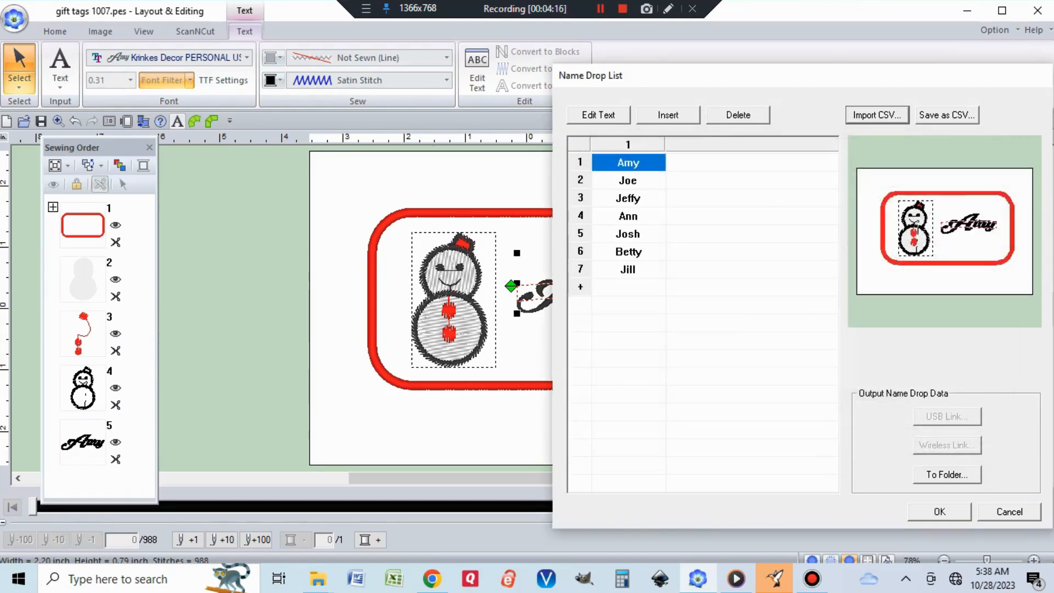
Output the Name Drop designs to the PE-DESIGN 11 folder with the file name "gift tags 1007" and accept the name list.
{"action": "left_click", "coordinate": [947, 474]}
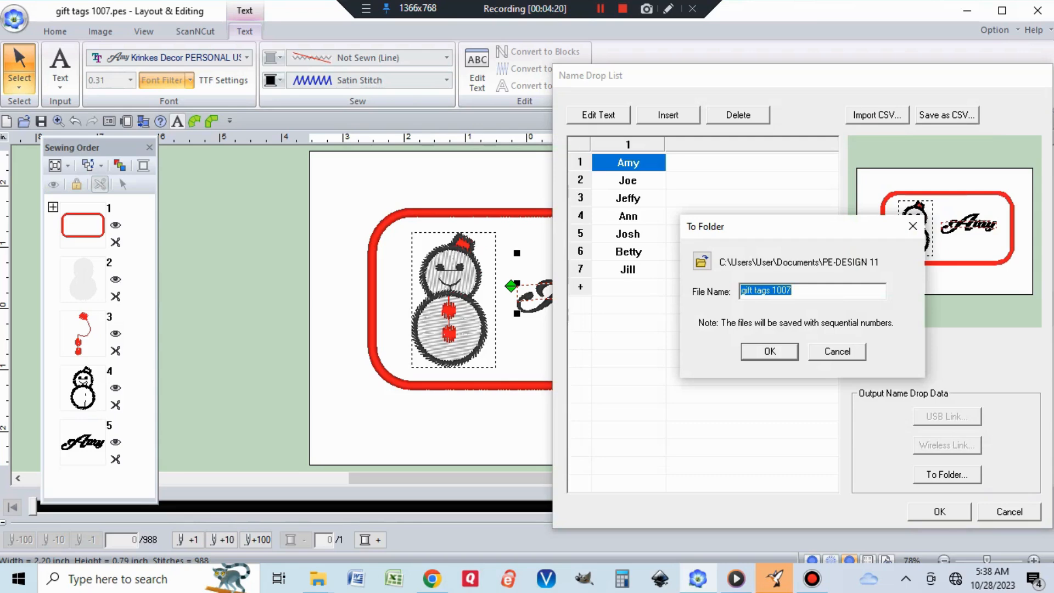
{"action": "key", "text": "Return"}
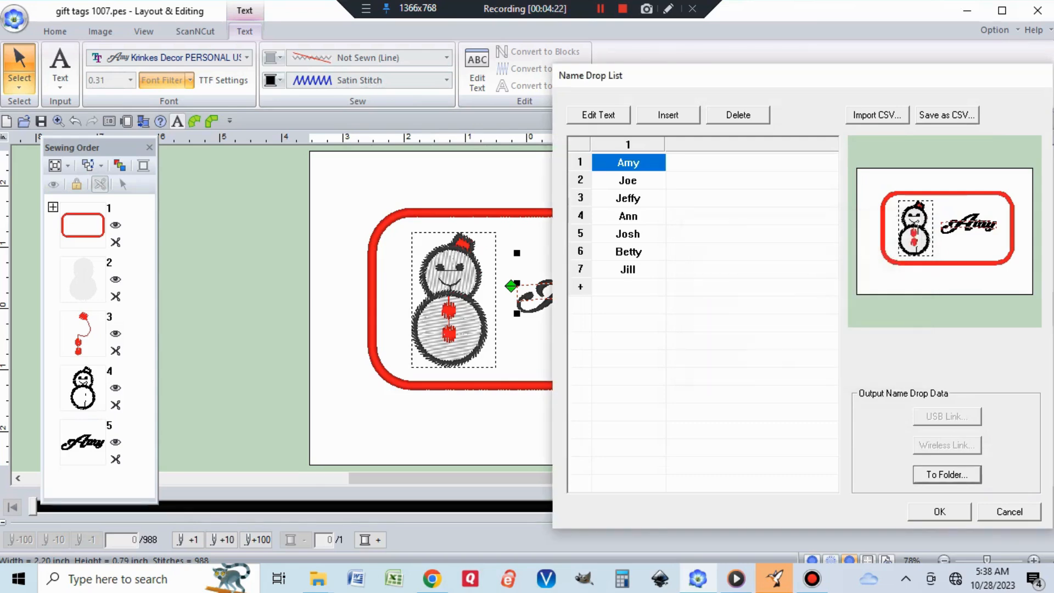
{"action": "key", "text": "Return"}
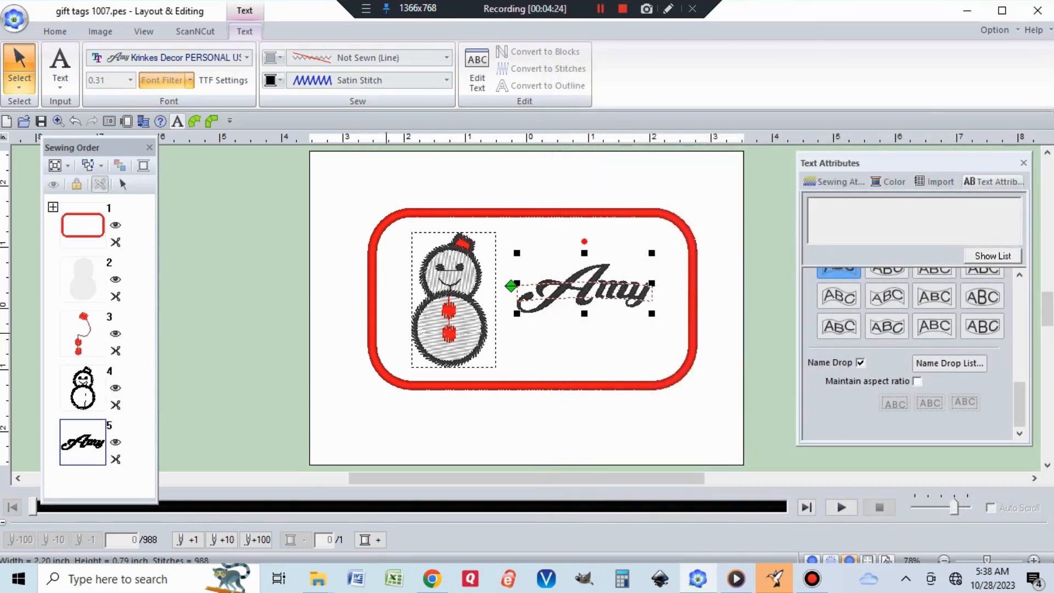